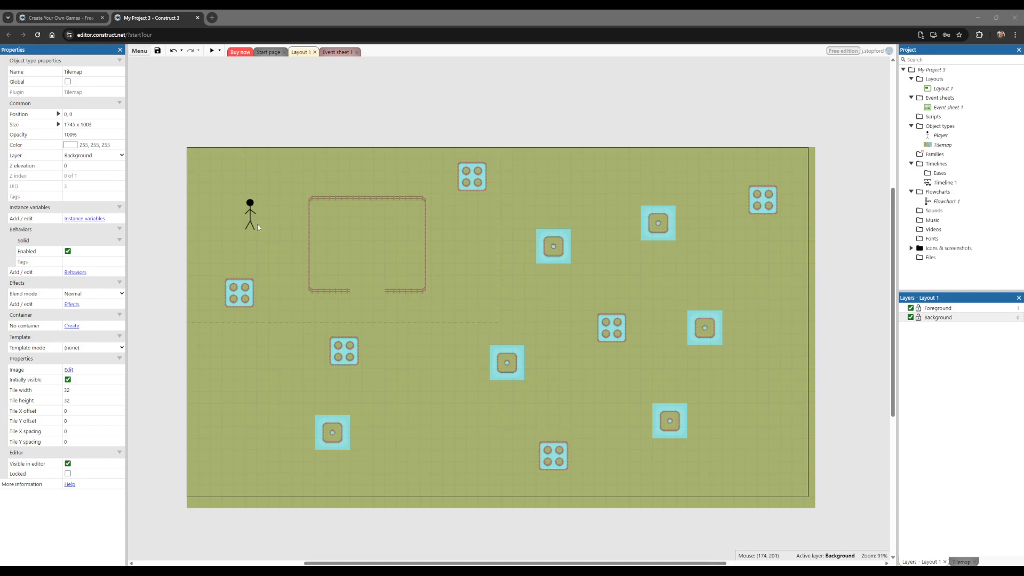
Step: Insert a new Sprite object named "Projectile" in the empty area above the layout
click(311, 127)
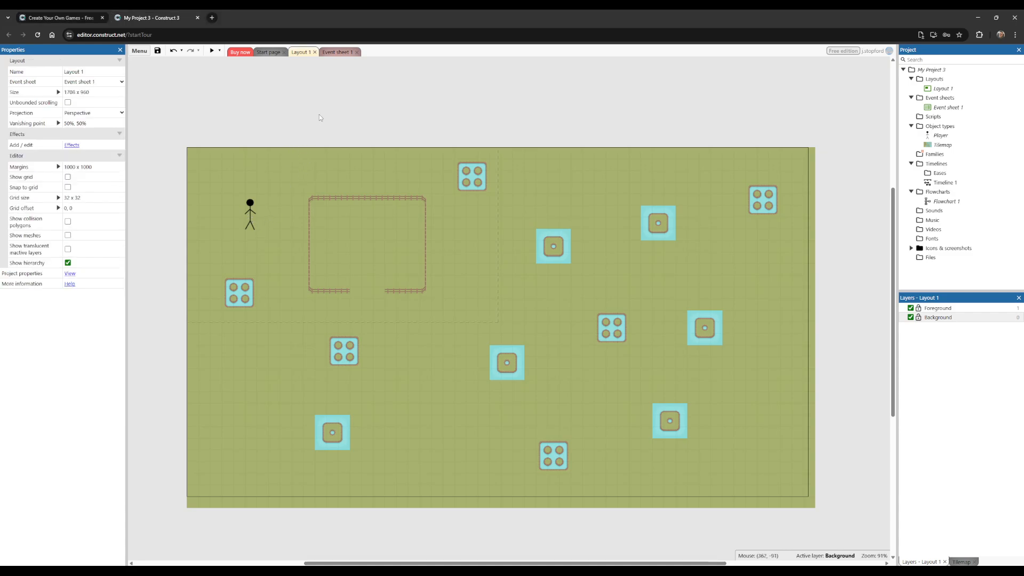
right_click(320, 117)
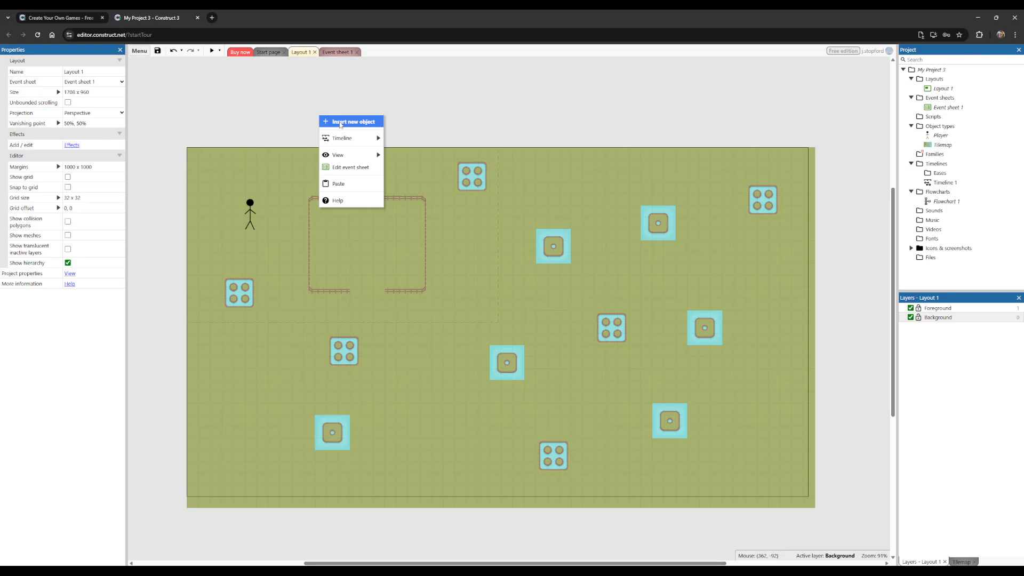
click(340, 122)
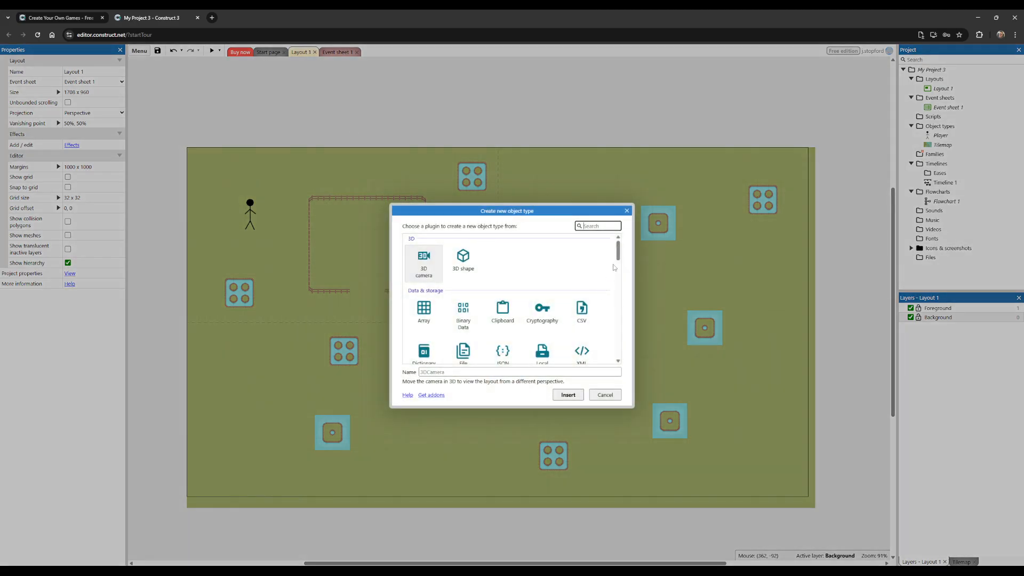
drag(619, 251, 620, 274)
click(582, 270)
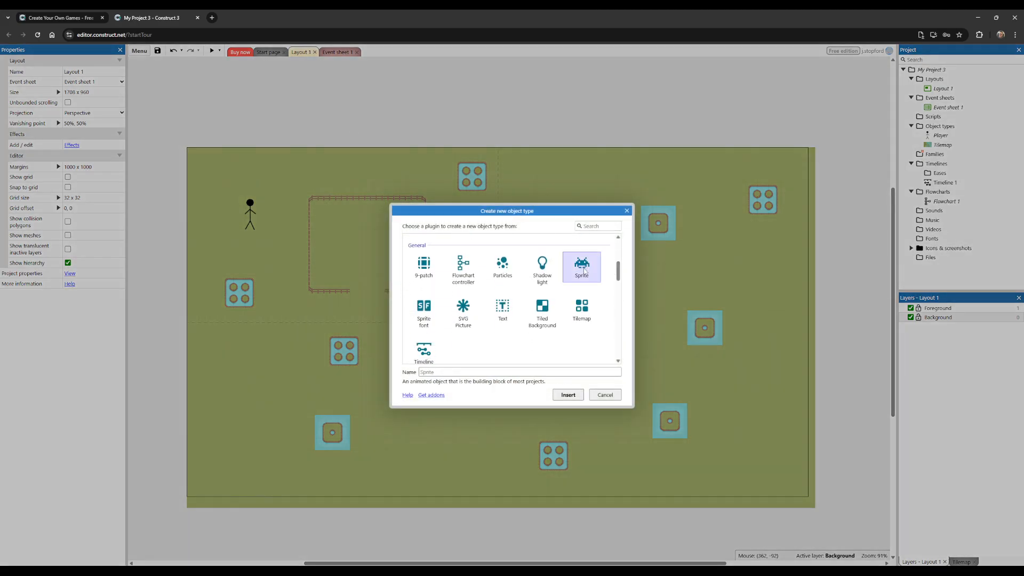
click(450, 373)
text(Pl)
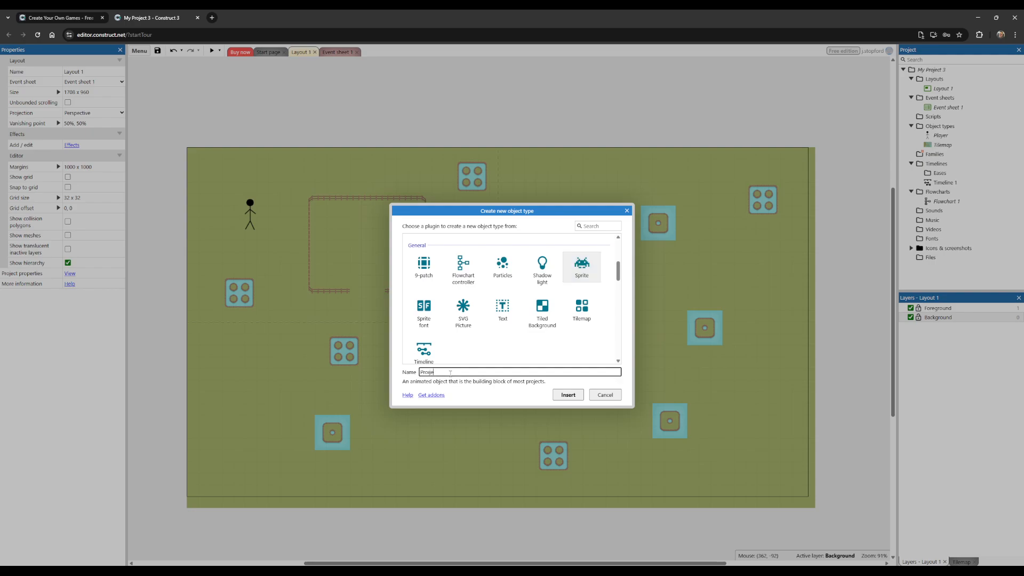
text(ojectile)
key(Return)
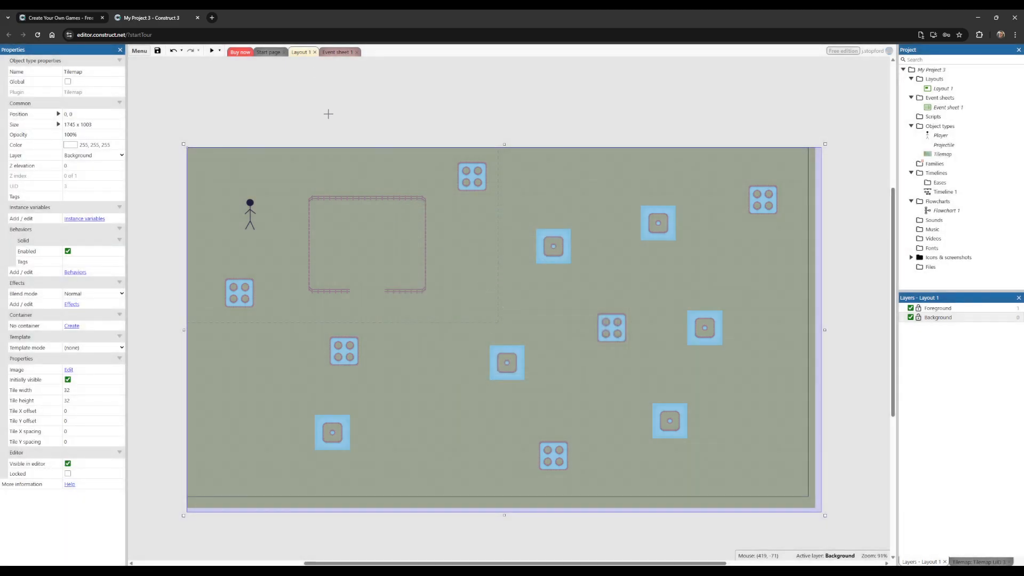
click(329, 114)
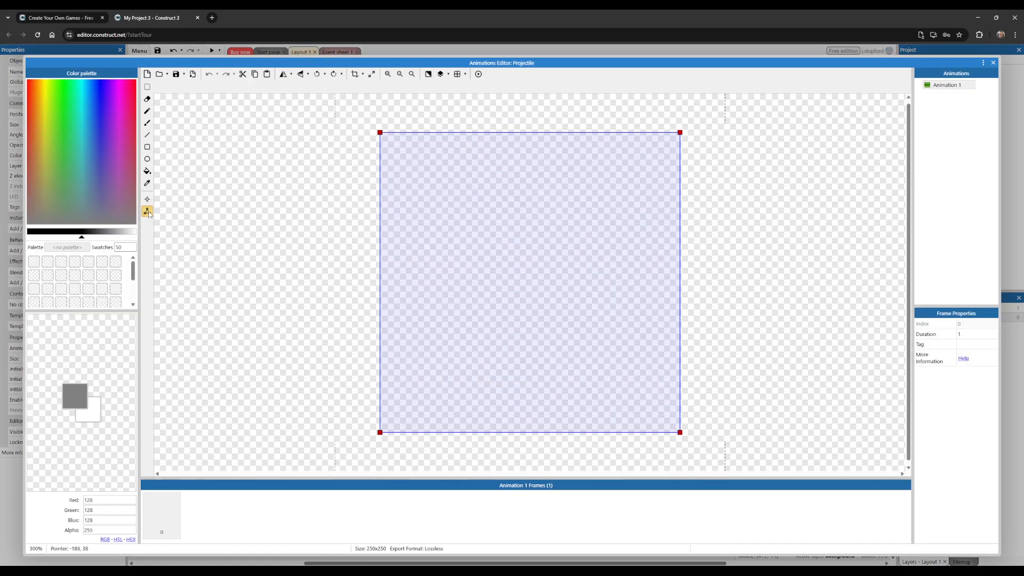
Step: Choose the Ellipse tool and set the two drawing colours to orange and yellow
click(148, 111)
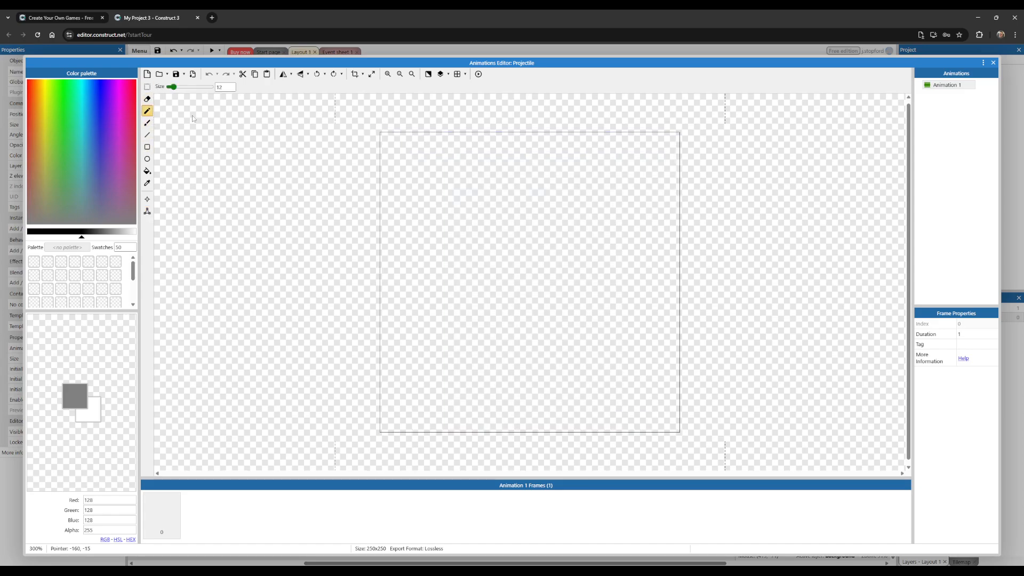
click(147, 159)
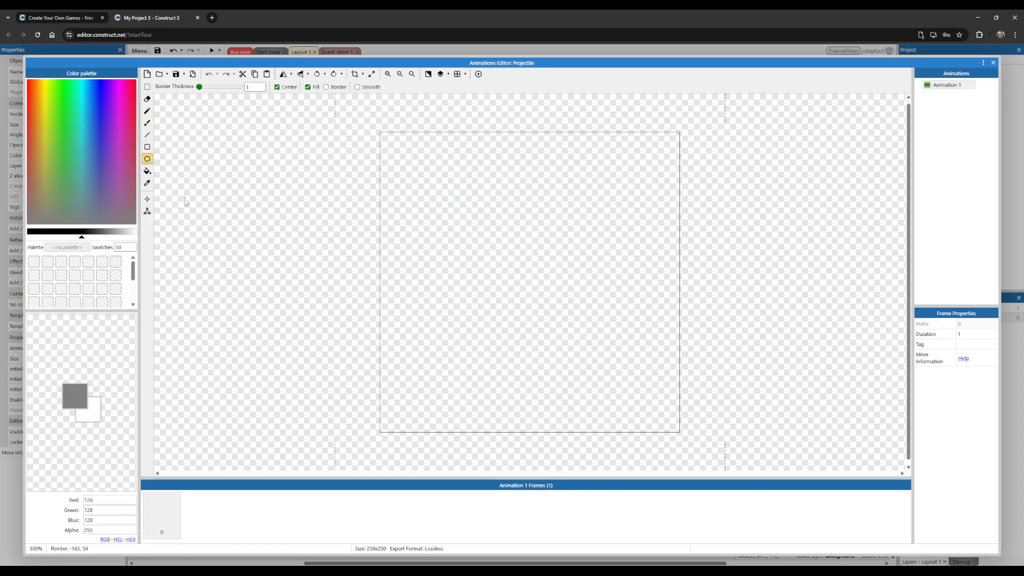
click(45, 88)
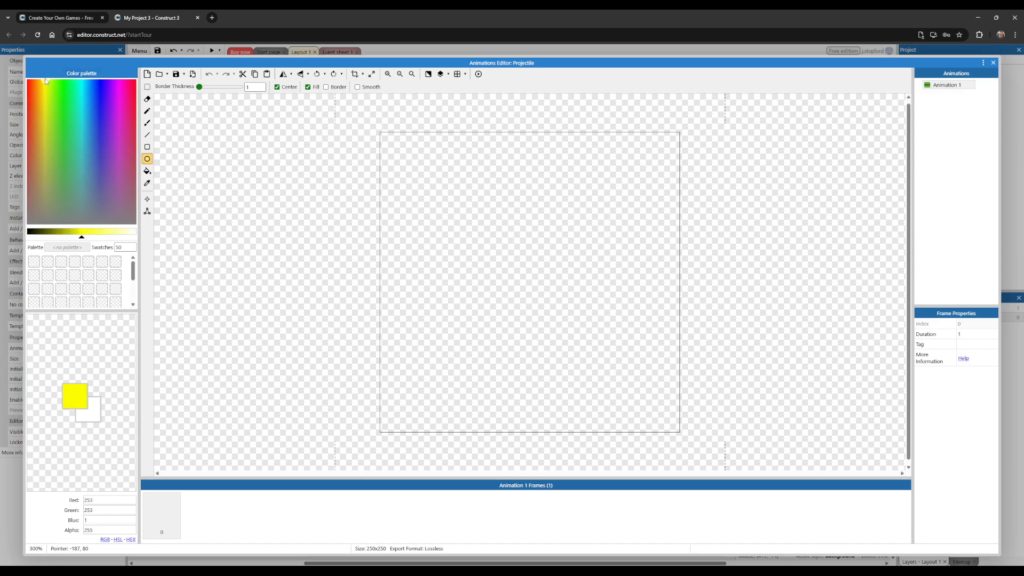
click(47, 81)
click(45, 84)
click(95, 406)
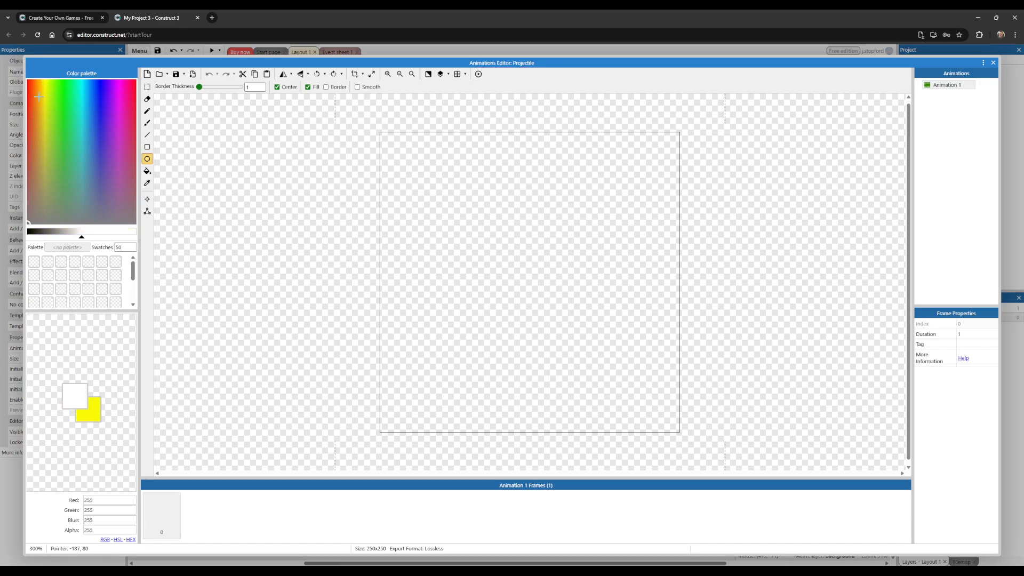
click(40, 90)
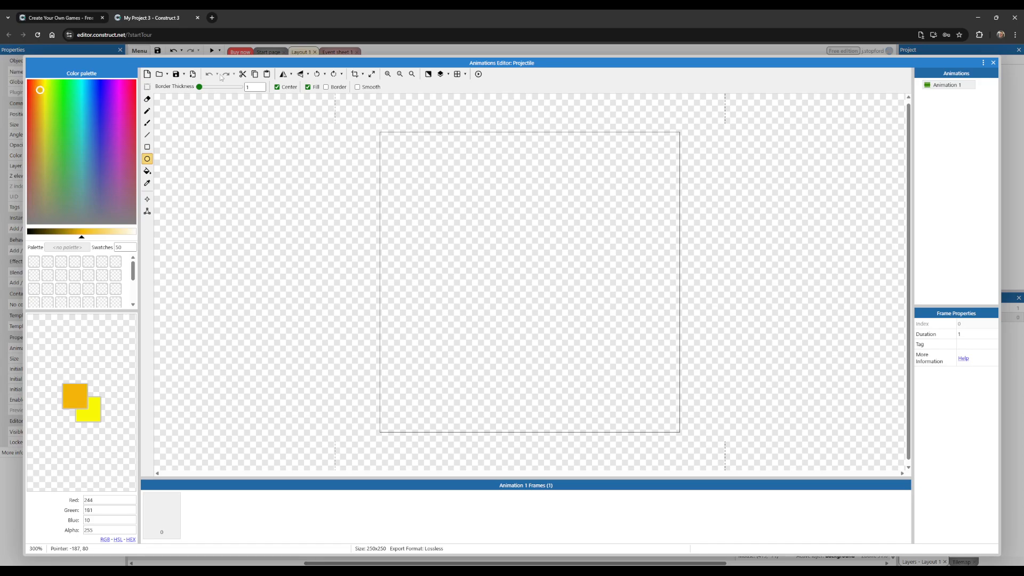
Step: Enable the ellipse border and set its thickness to 3
click(326, 87)
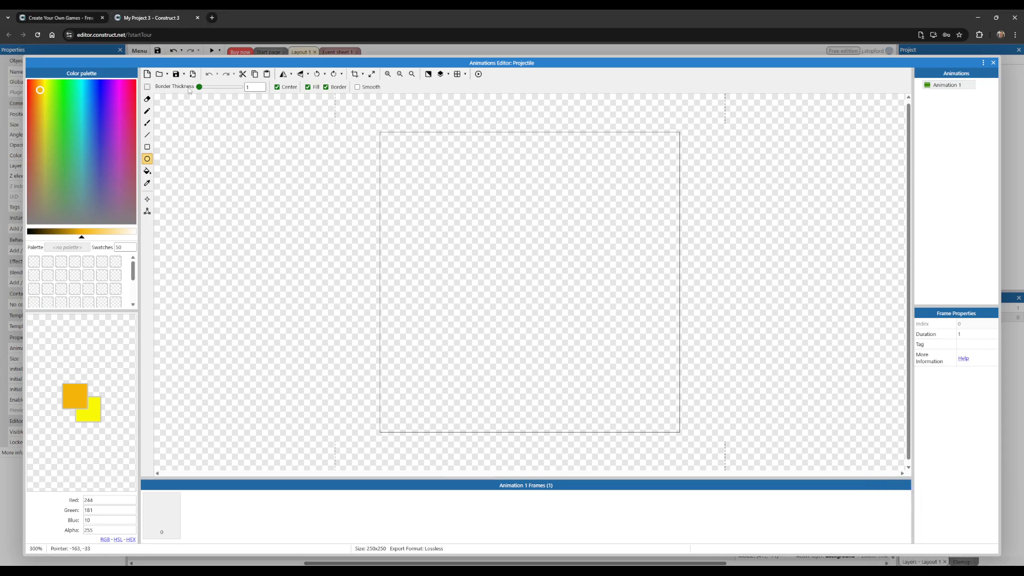
drag(251, 87, 244, 88)
text(3)
Step: Draw a yellow circle with an orange border, about 13 px in radius, and crop the image's transparent edges
drag(518, 268, 618, 321)
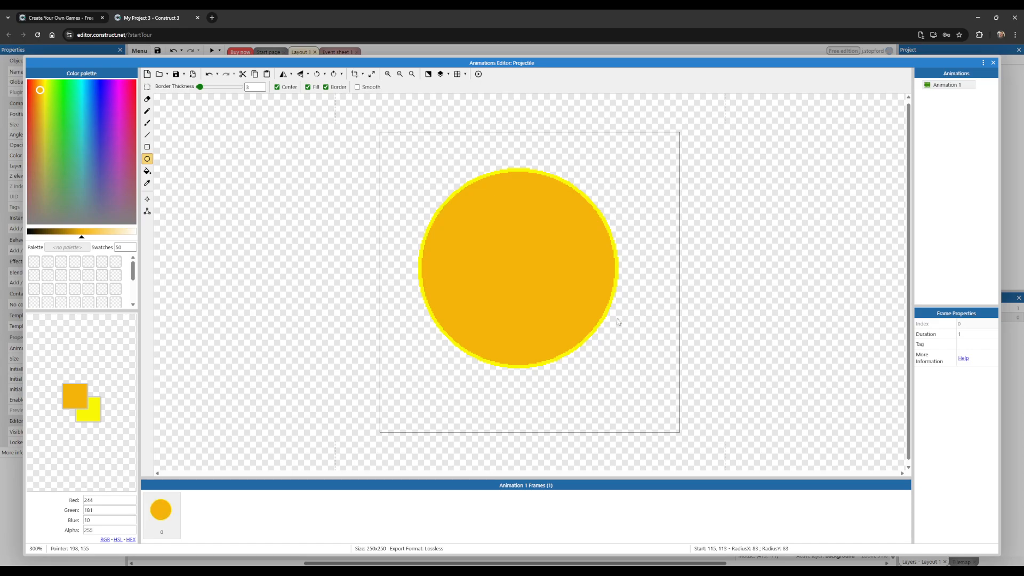
key(ctrl+z)
click(90, 416)
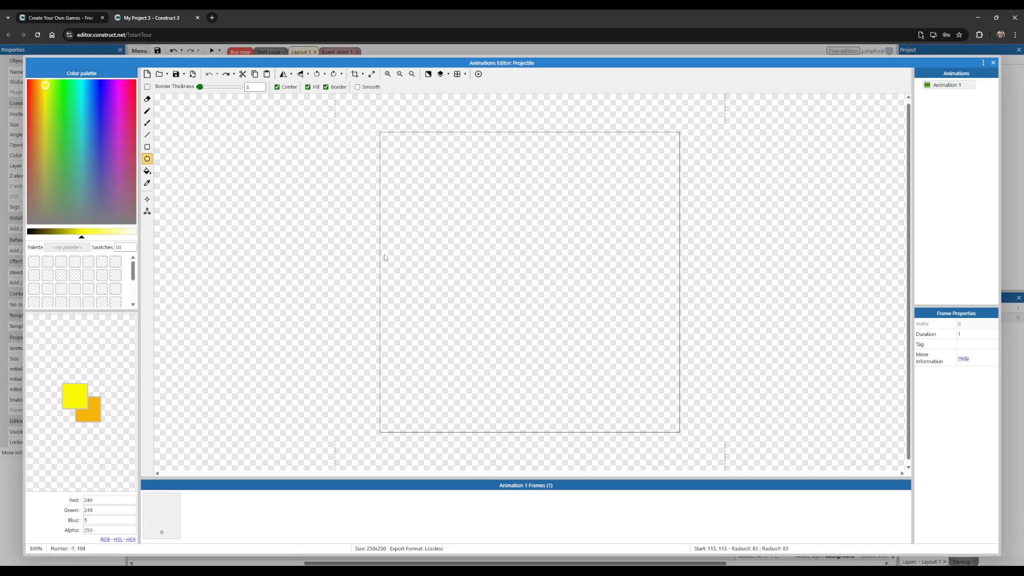
mouse_move(526, 270)
mouse_down()
mouse_move(584, 325)
mouse_move(542, 289)
mouse_up()
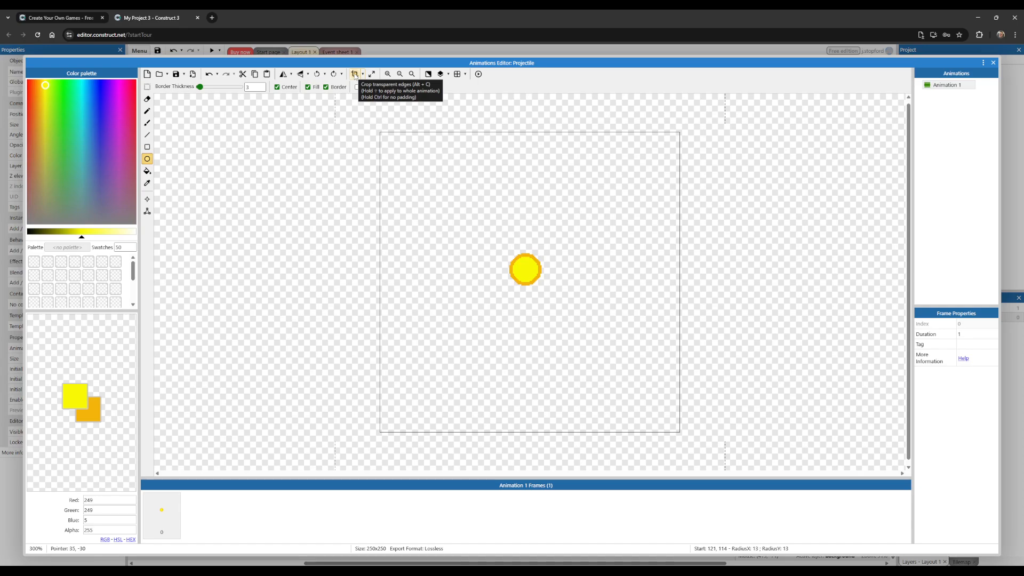
click(356, 75)
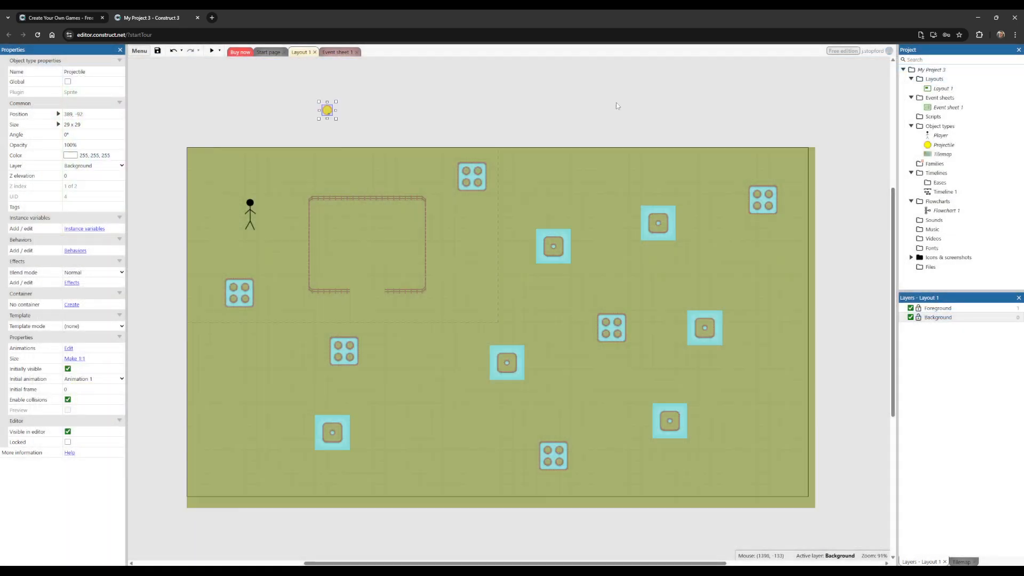
click(993, 62)
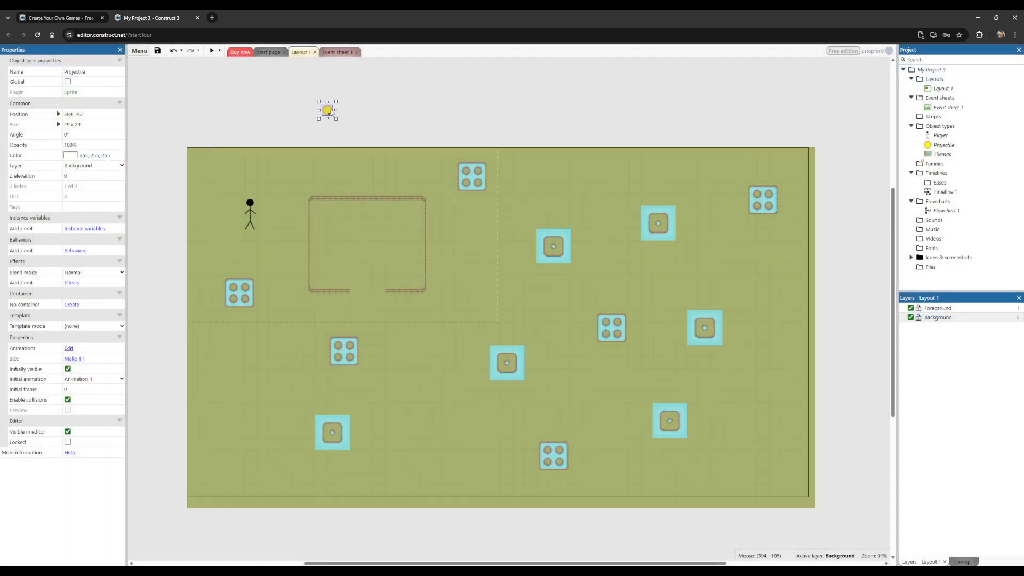
Step: Place the projectile beside the player and shrink it to about 12 x 12
ctrl+scroll(325, 109, up, 2)
drag(326, 111, 245, 231)
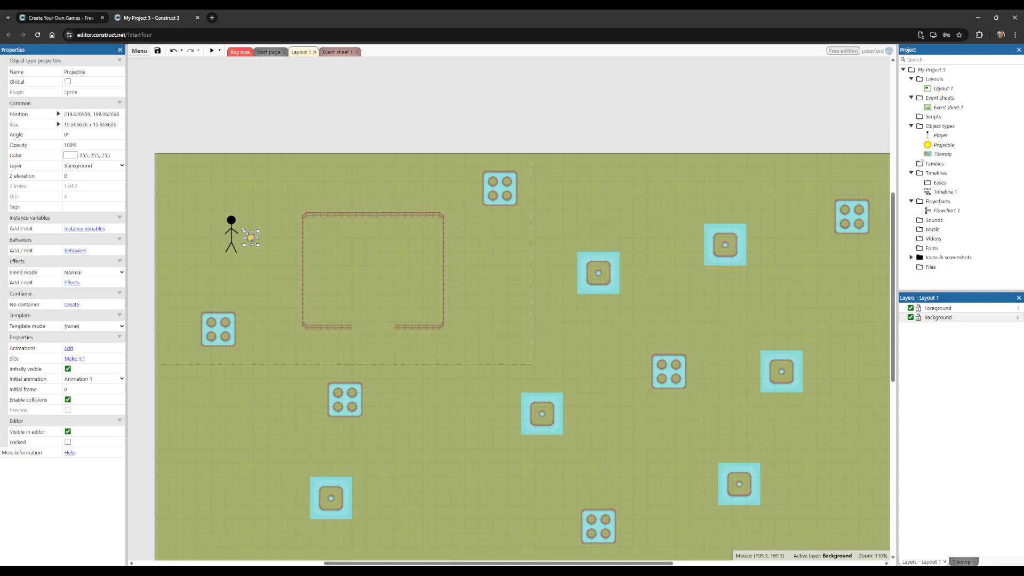
ctrl+scroll(251, 240, up, 5)
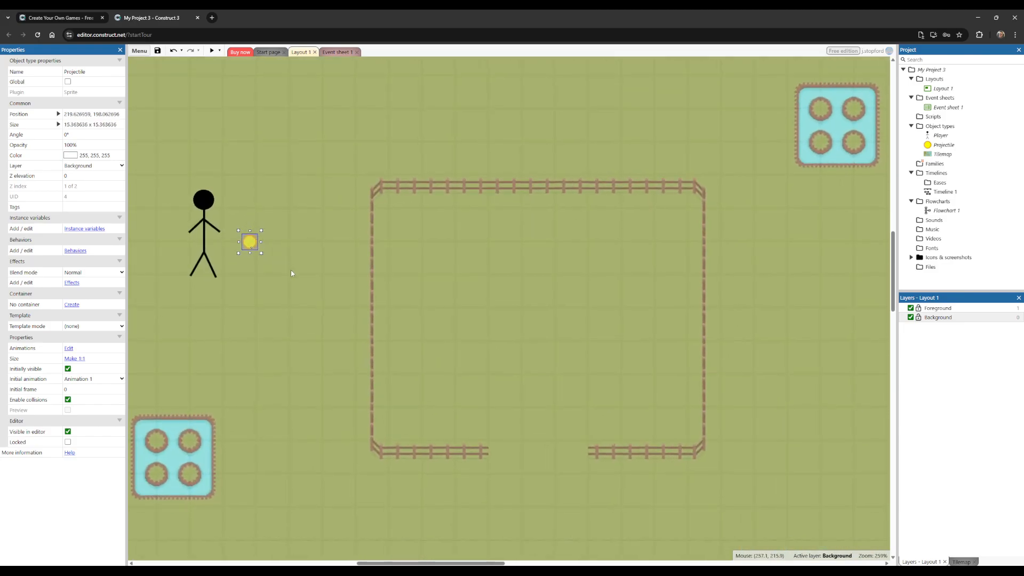
drag(236, 227, 239, 231)
ctrl+scroll(264, 243, down, 2)
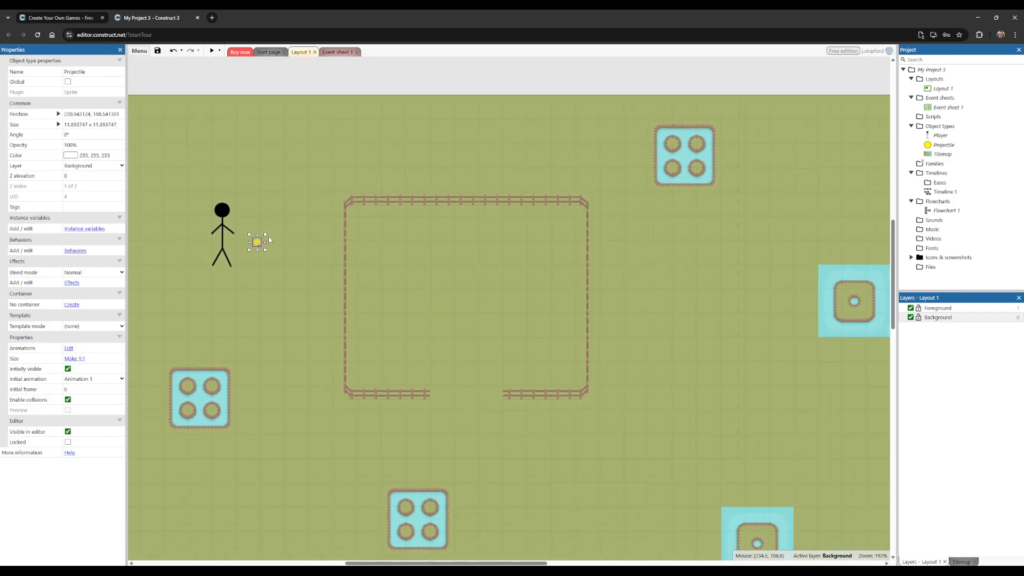
Step: Move the projectile outside the layout, above its upper edge, to about 361, -186
drag(259, 242, 345, 138)
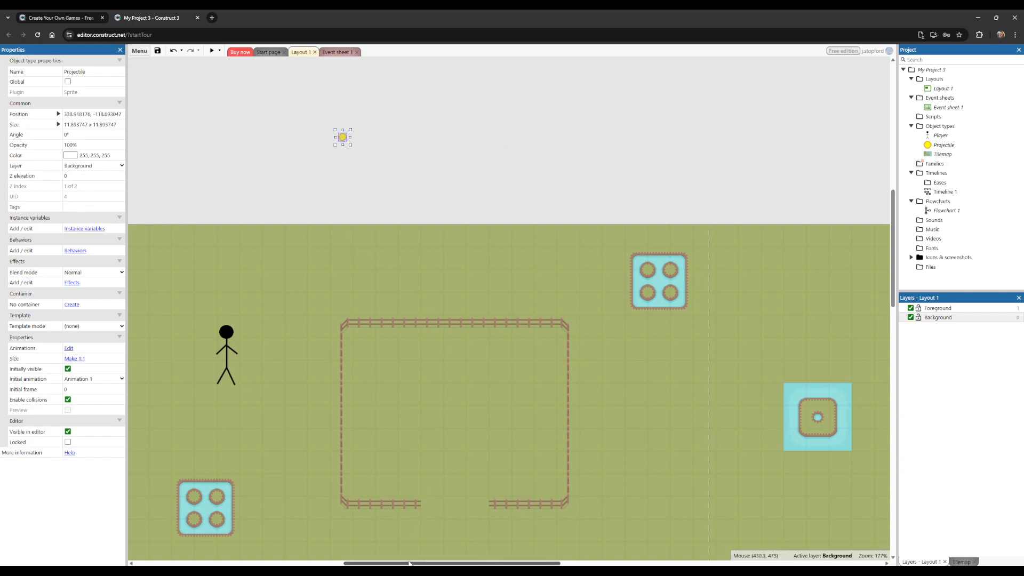
drag(408, 563, 388, 563)
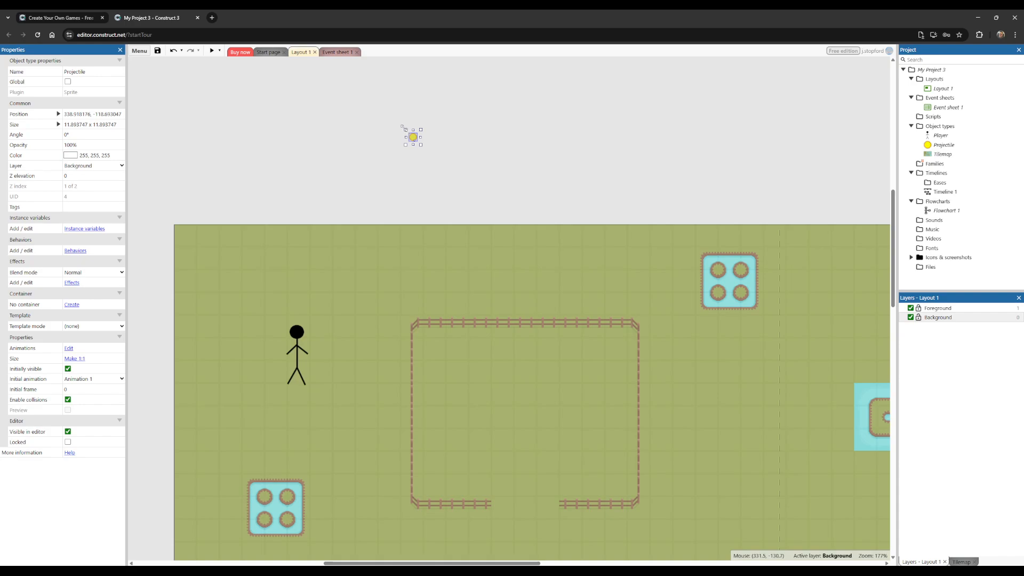
drag(413, 139, 427, 88)
scroll(469, 106, up, 1)
scroll(483, 163, down, 1)
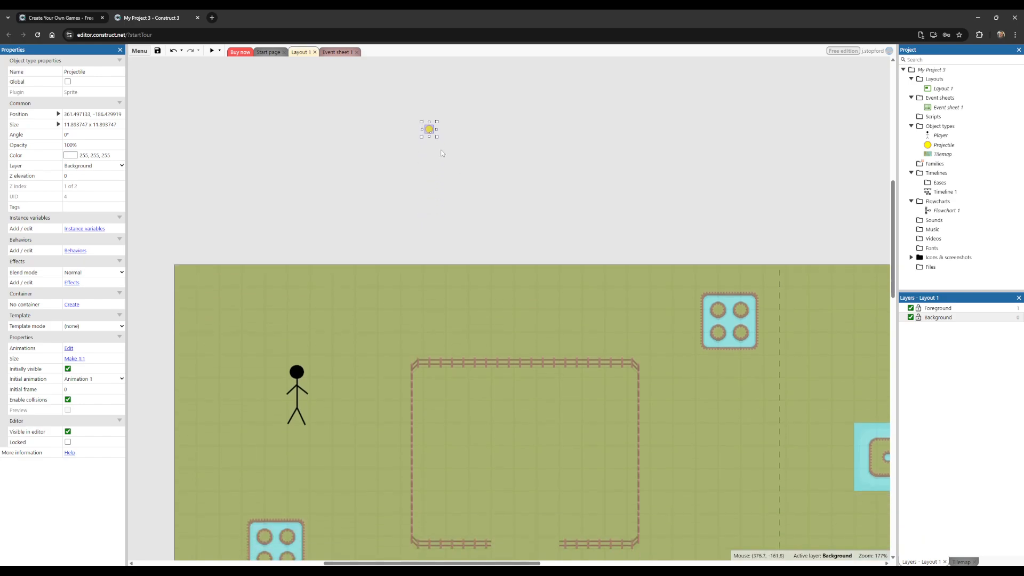
scroll(386, 208, down, 1)
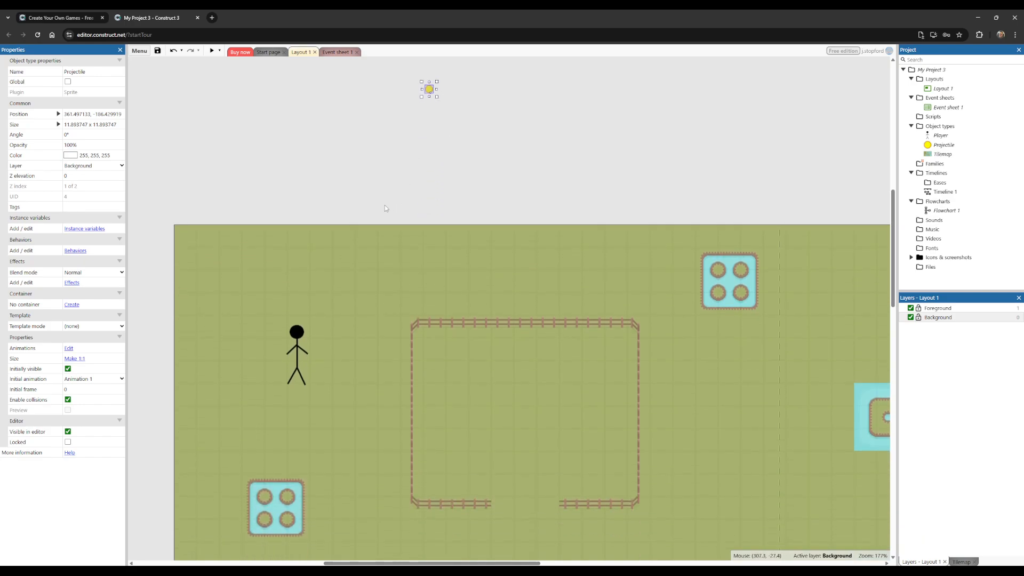
Step: Add the Bullet movement behavior to the projectile
click(89, 252)
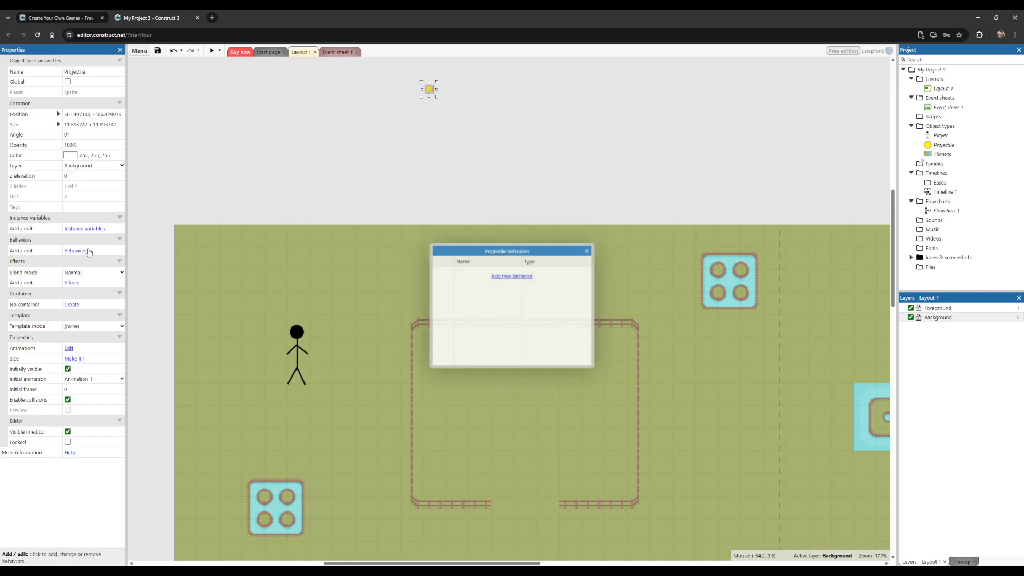
click(503, 273)
scroll(498, 269, down, 2)
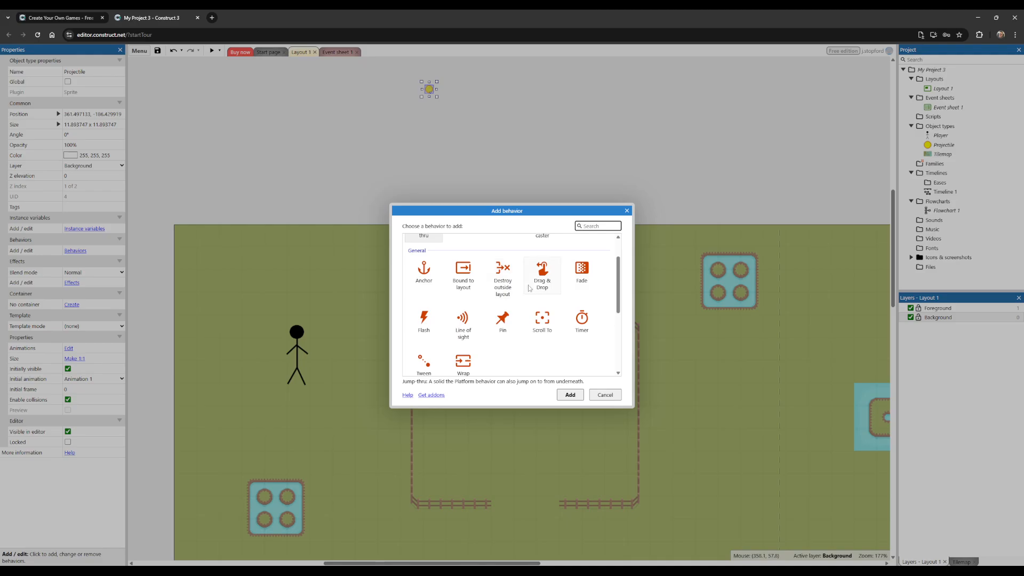
scroll(534, 287, down, 1)
click(475, 331)
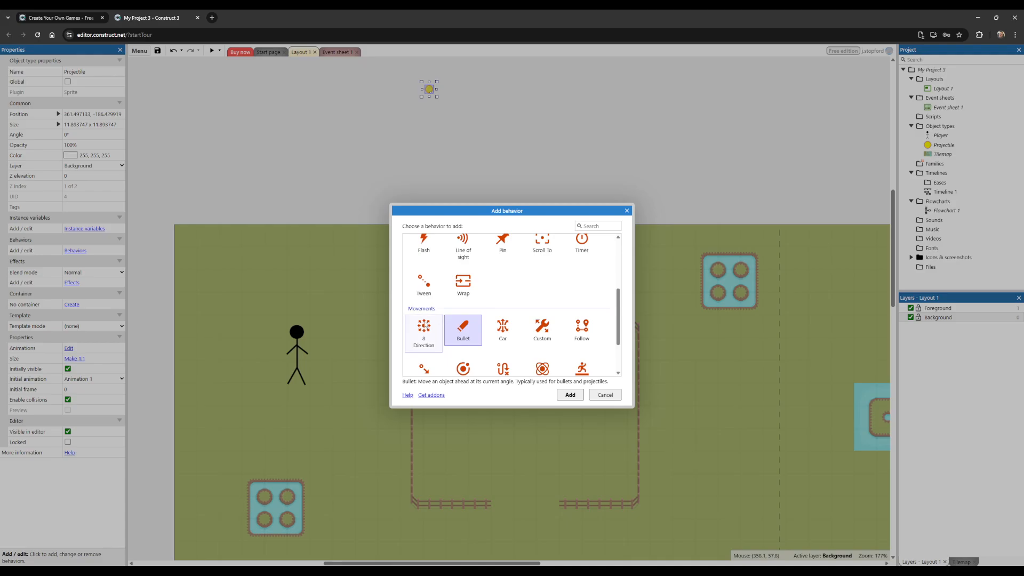
double_click(464, 333)
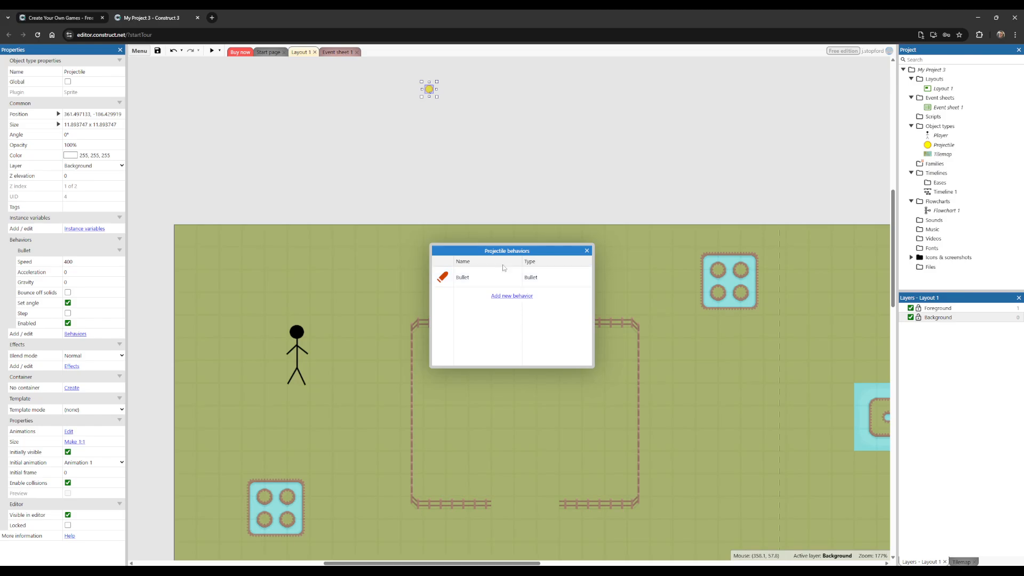
click(587, 252)
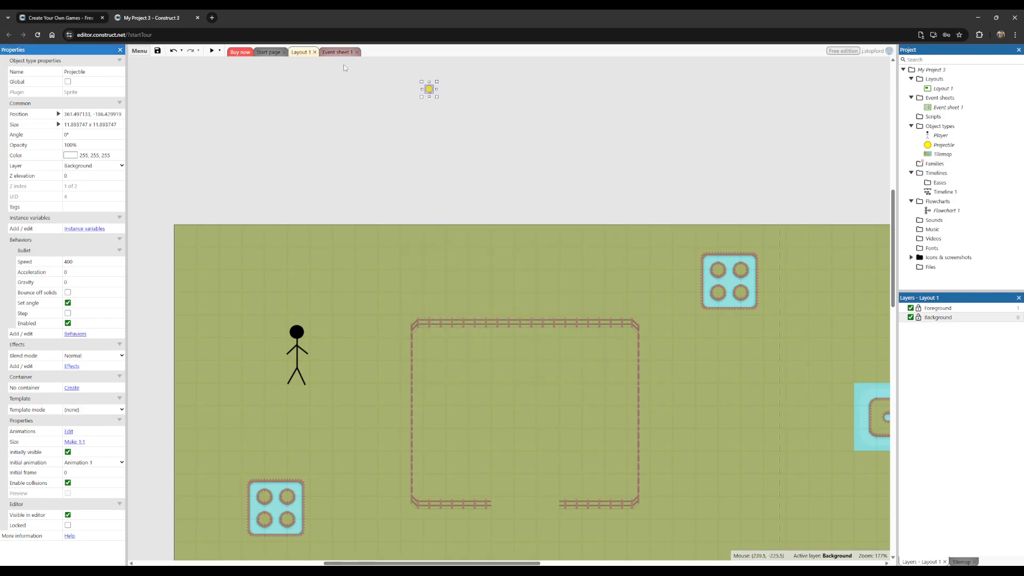
scroll(342, 94, down, 1)
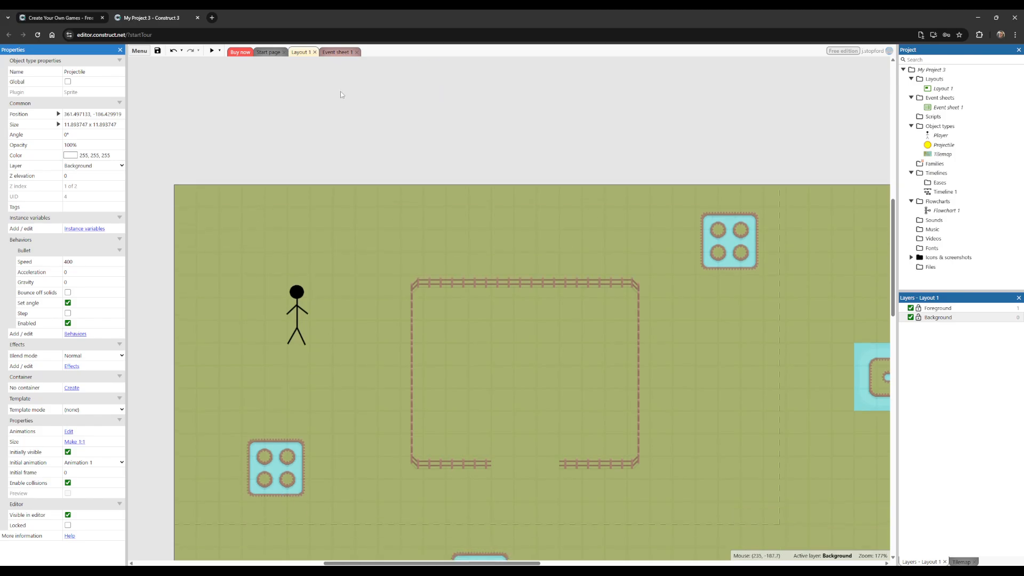
scroll(342, 94, down, 1)
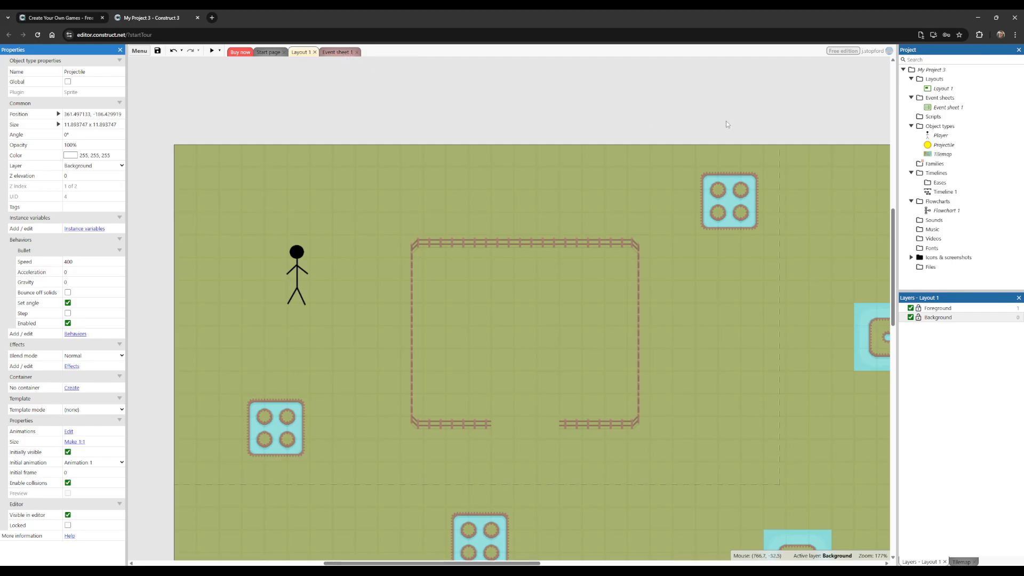
click(946, 107)
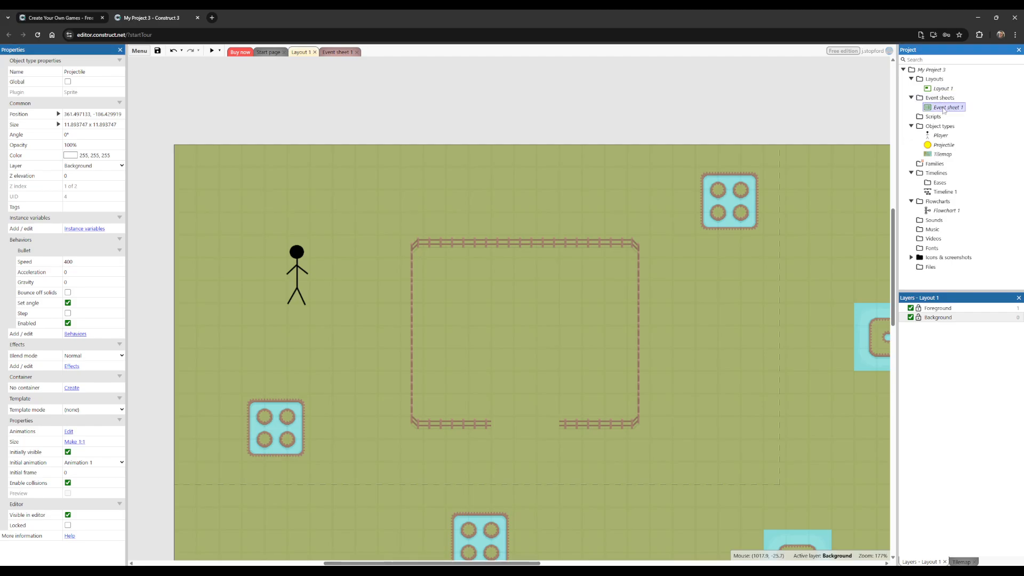
double_click(942, 108)
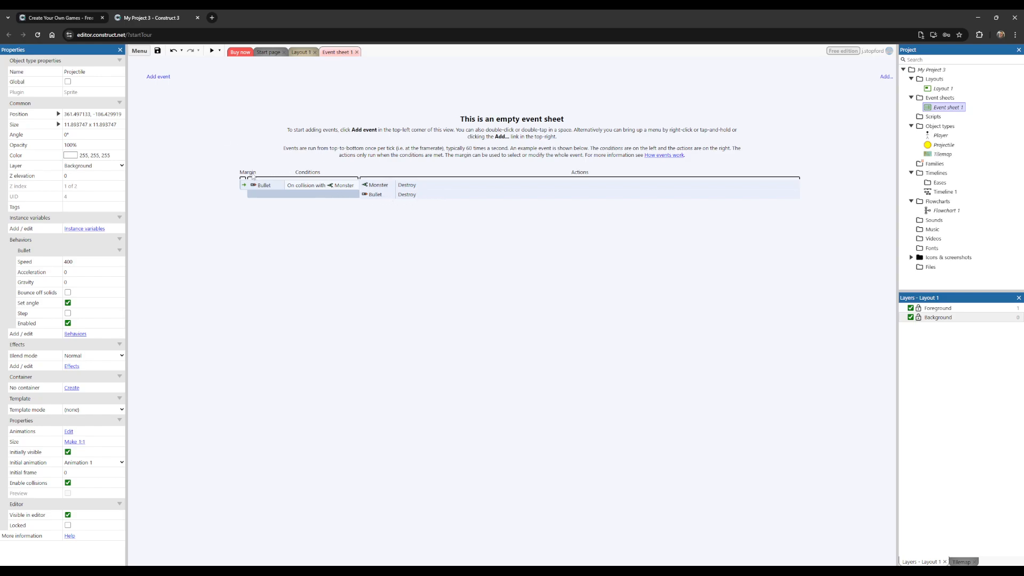
click(159, 77)
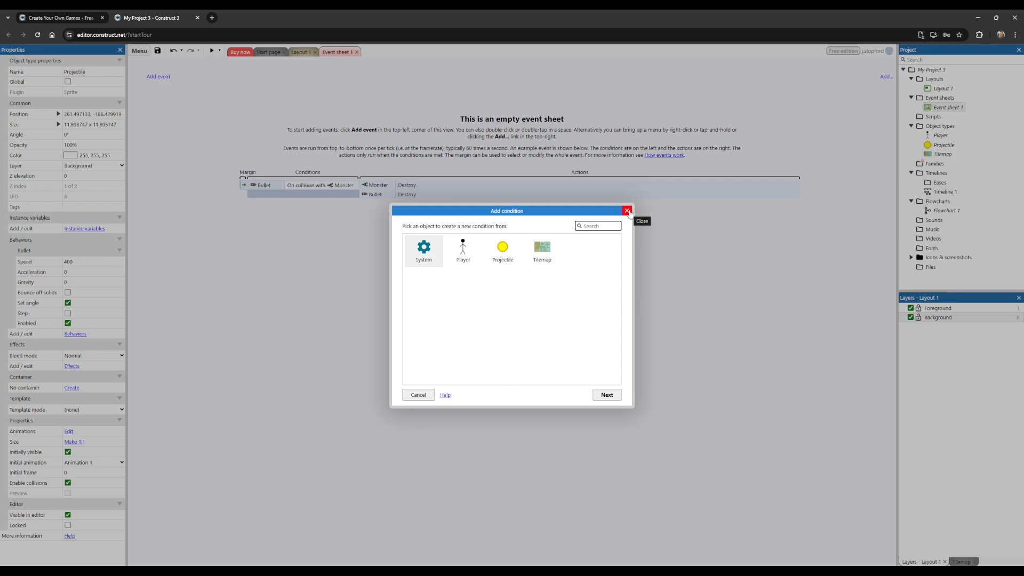
click(628, 210)
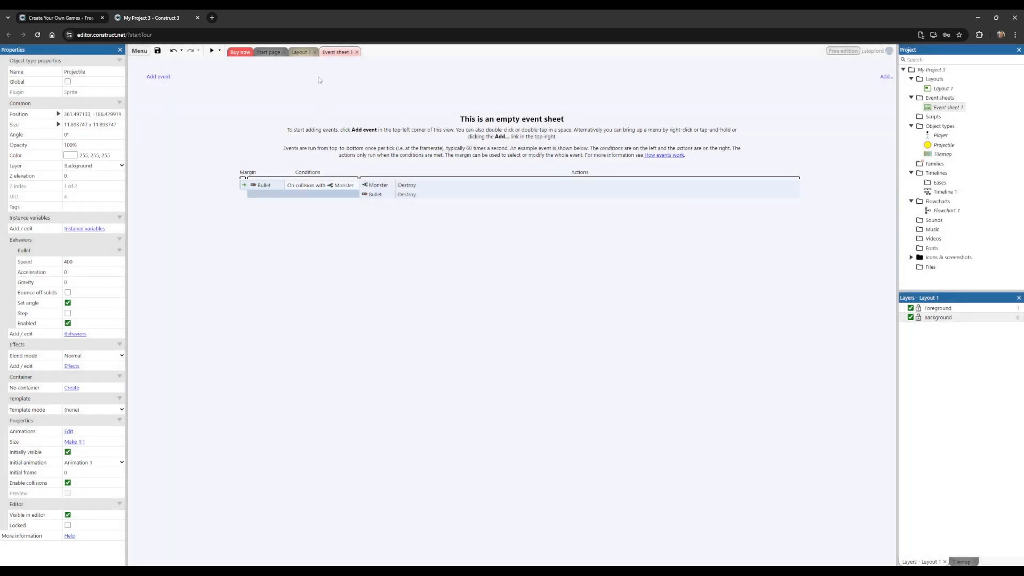
Step: Return to Layout 1 and insert a Mouse input object into the project
click(302, 53)
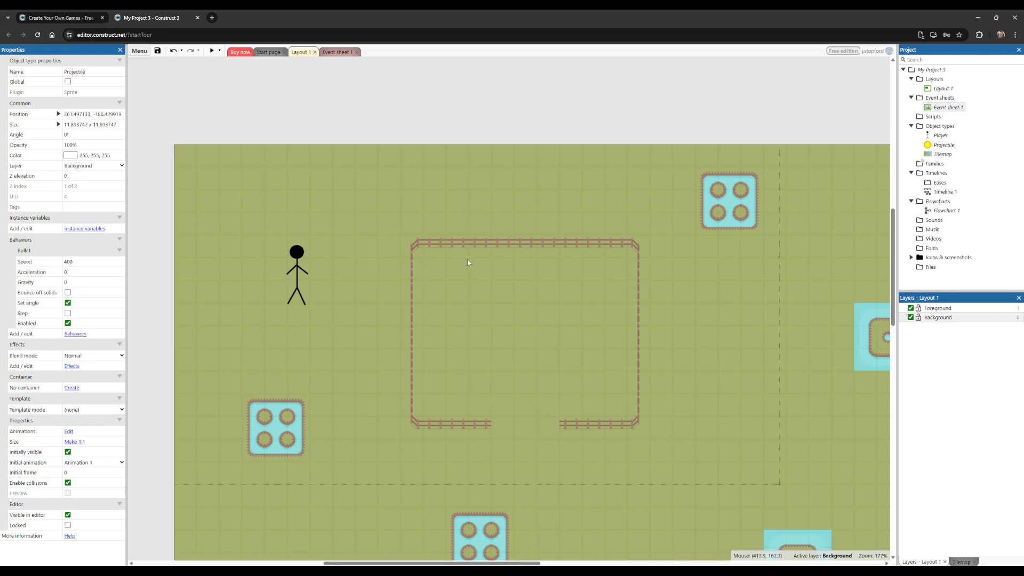
right_click(421, 189)
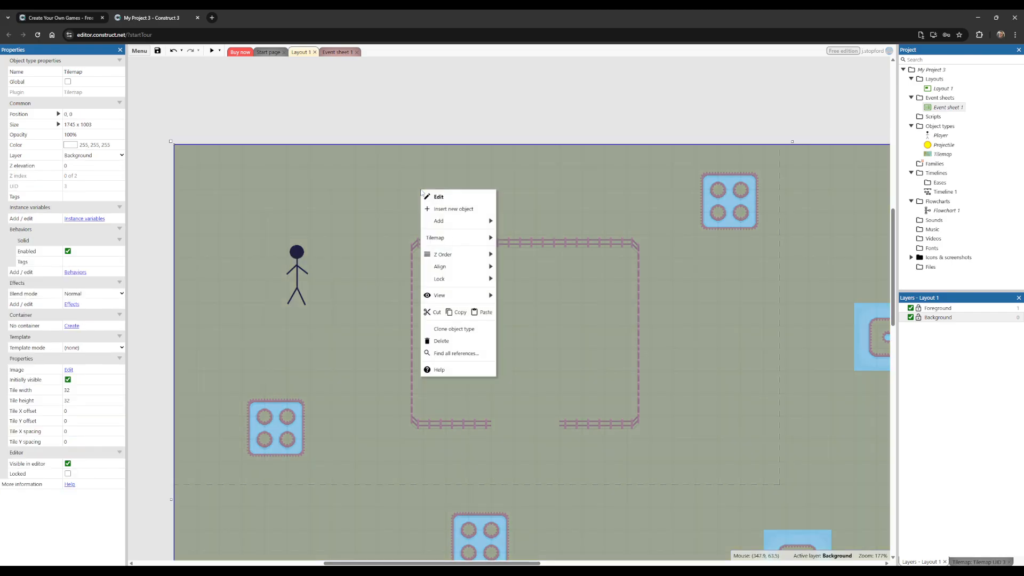
click(450, 210)
drag(619, 251, 619, 310)
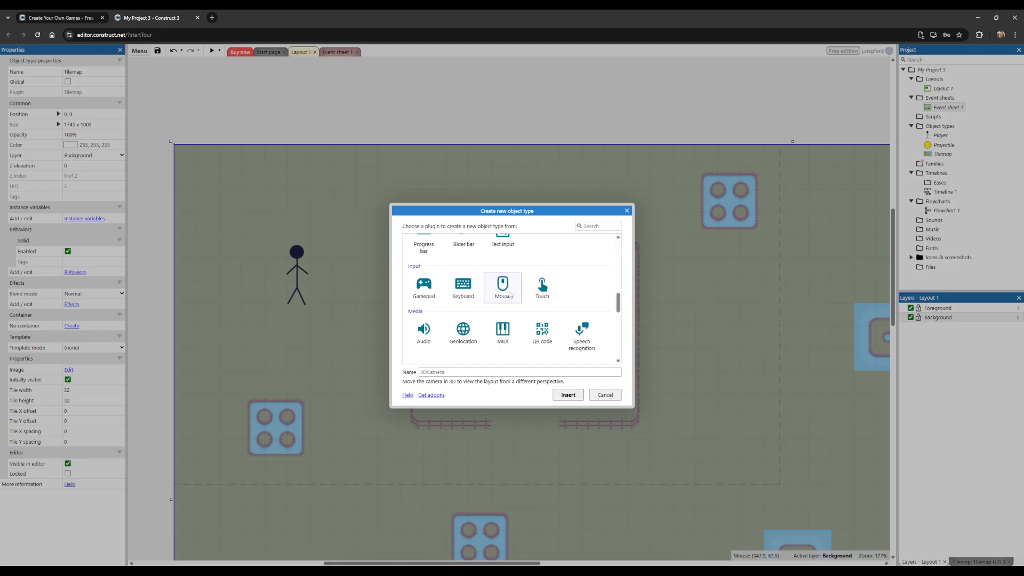
click(509, 294)
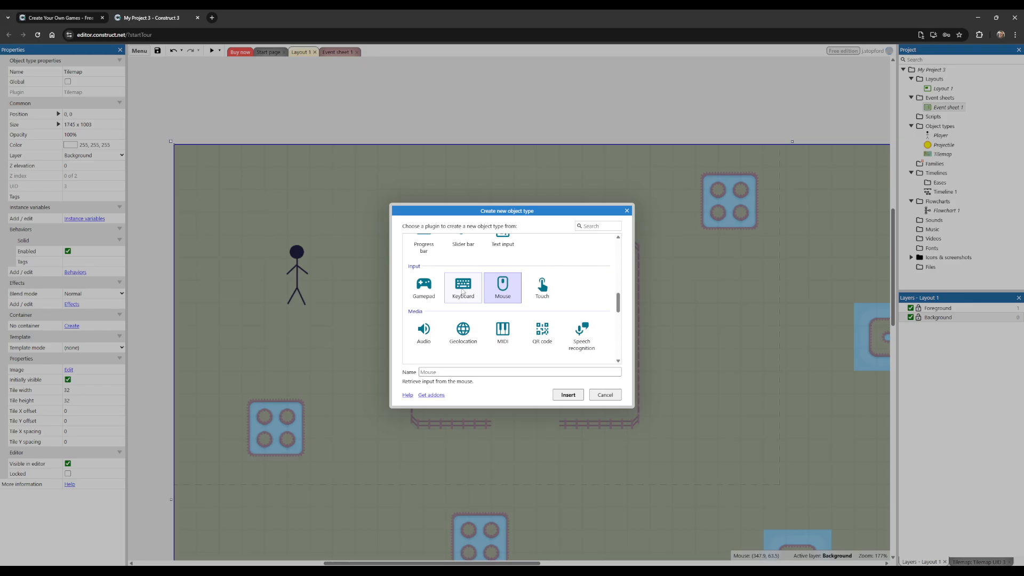
click(463, 292)
double_click(500, 288)
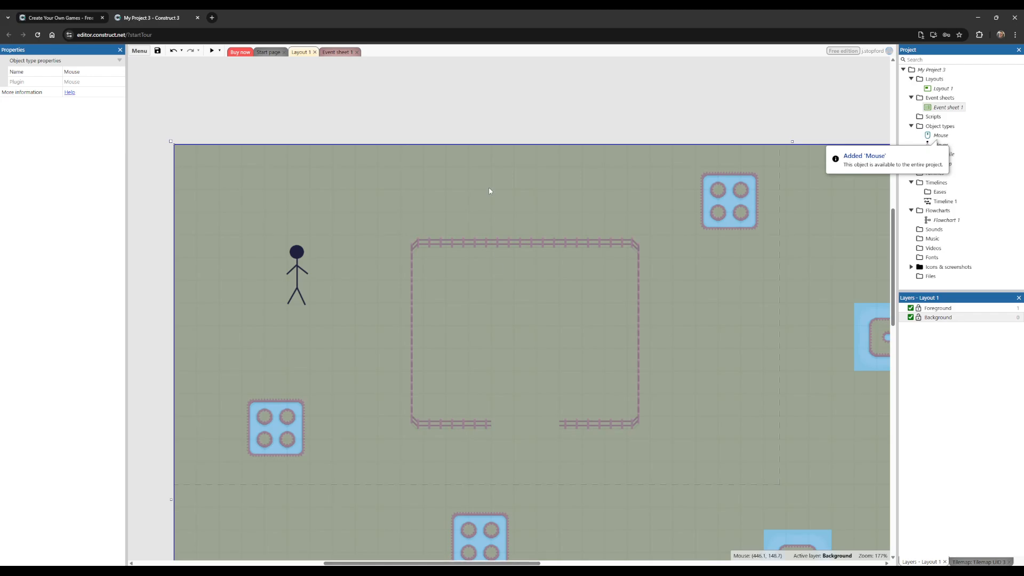
Step: Insert a Keyboard input object into the project
right_click(465, 119)
click(494, 124)
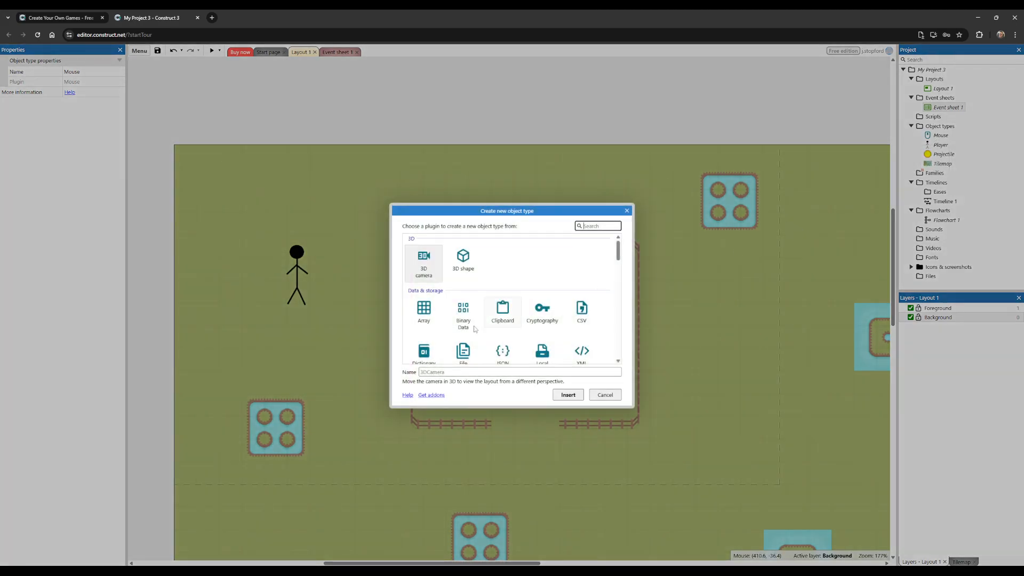
drag(618, 251, 625, 312)
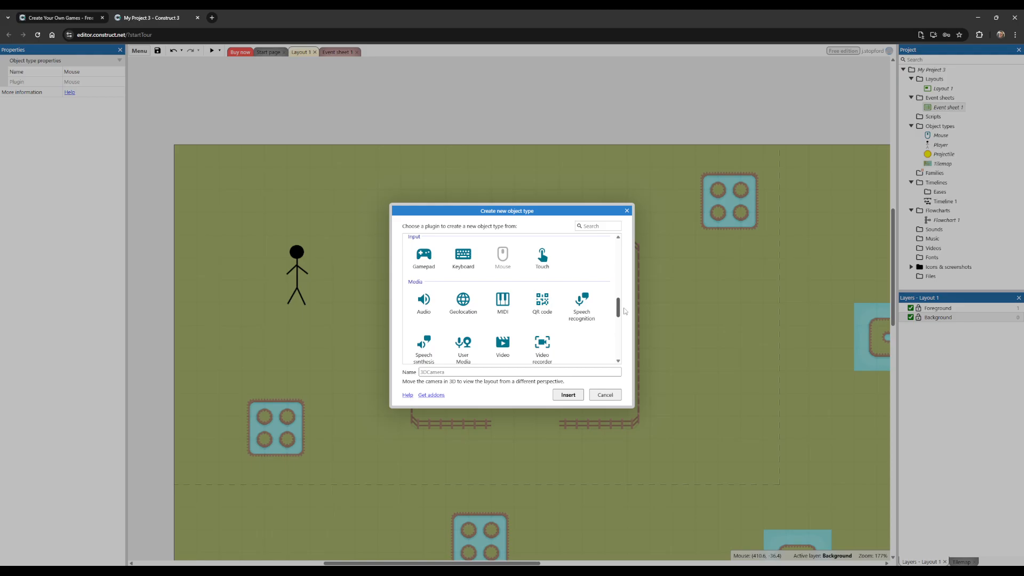
scroll(587, 309, up, 1)
double_click(463, 273)
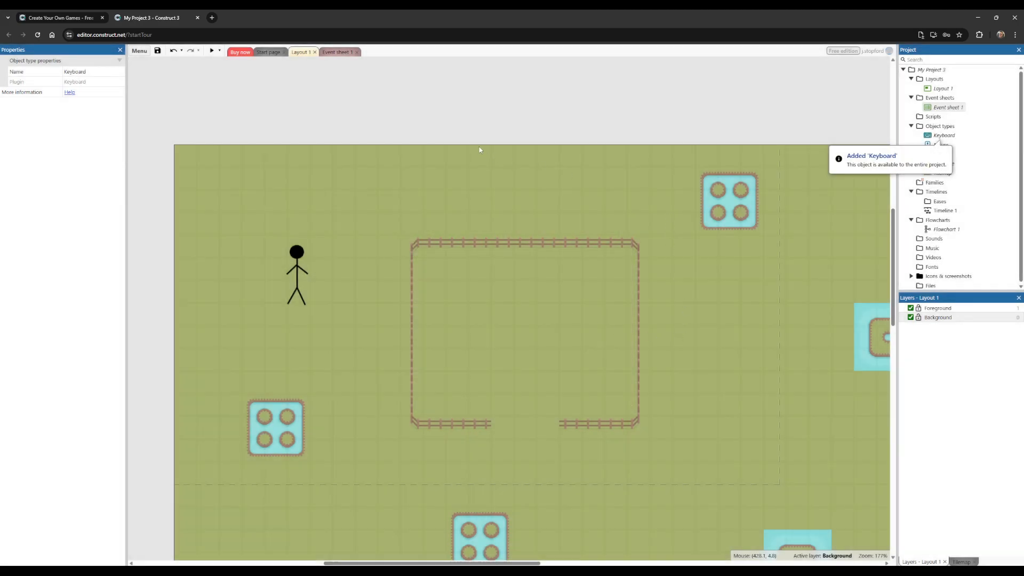
click(943, 137)
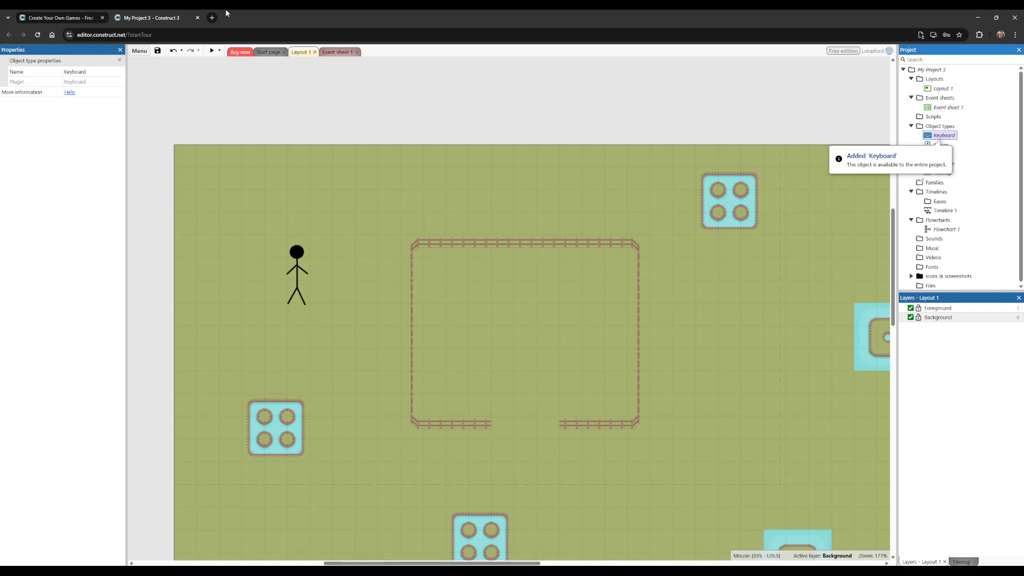
Step: Start a new event in Event sheet 1 with Mouse as the object for its condition
click(337, 52)
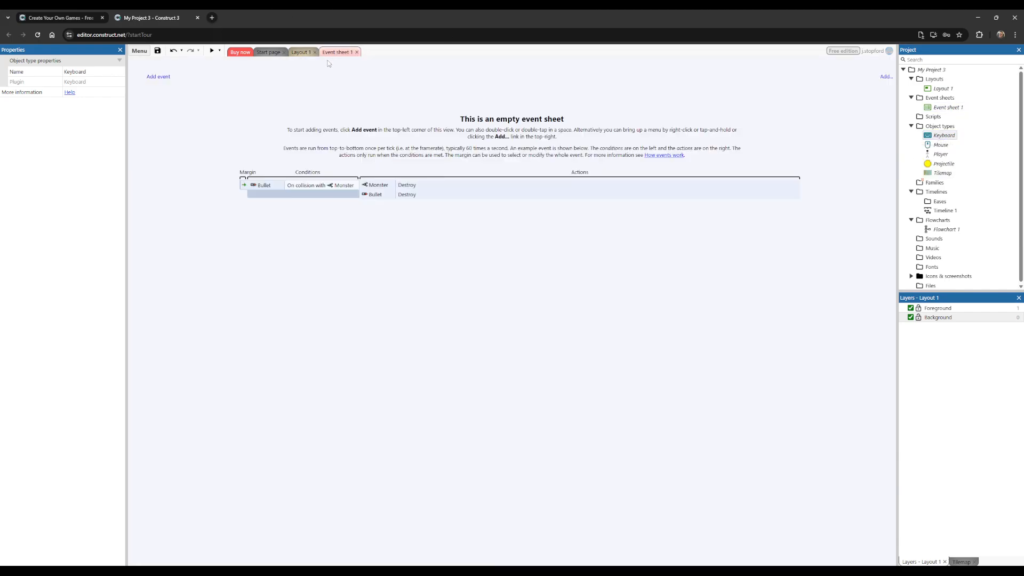
click(169, 78)
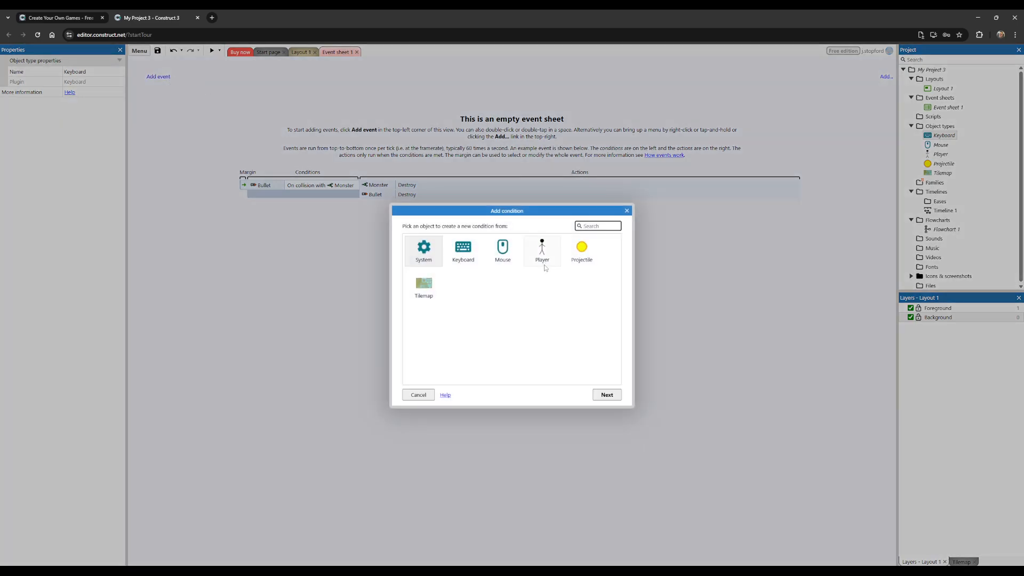
click(466, 255)
click(496, 247)
click(466, 253)
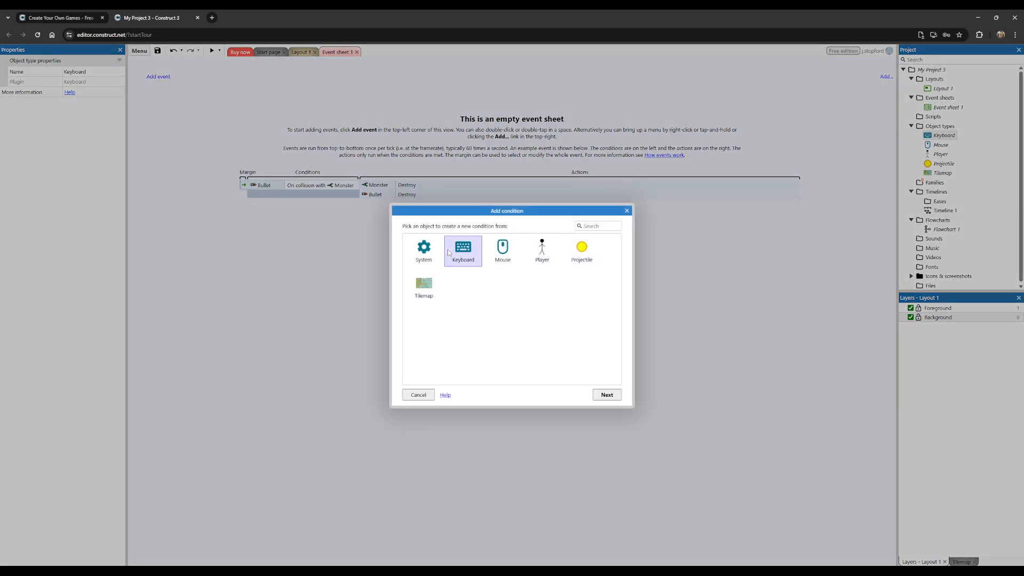
click(495, 253)
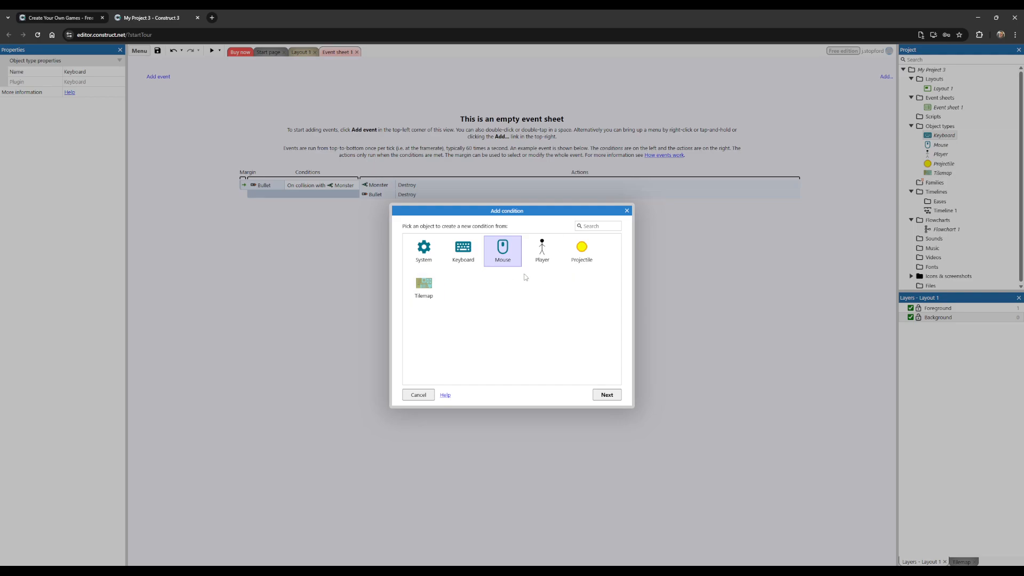
double_click(505, 251)
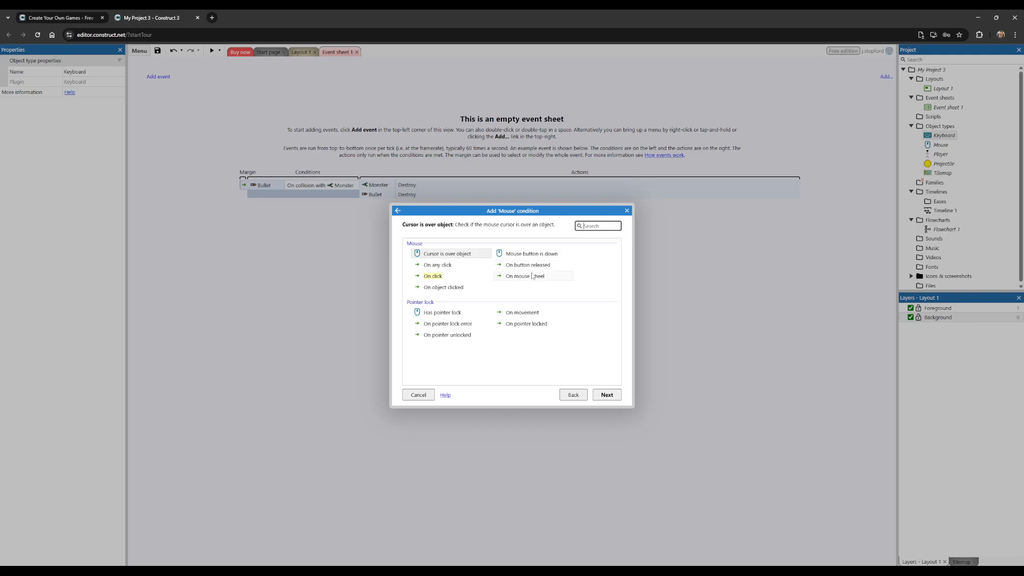
Step: Add the On click condition with the Left mouse button and the click type Clicked
double_click(435, 276)
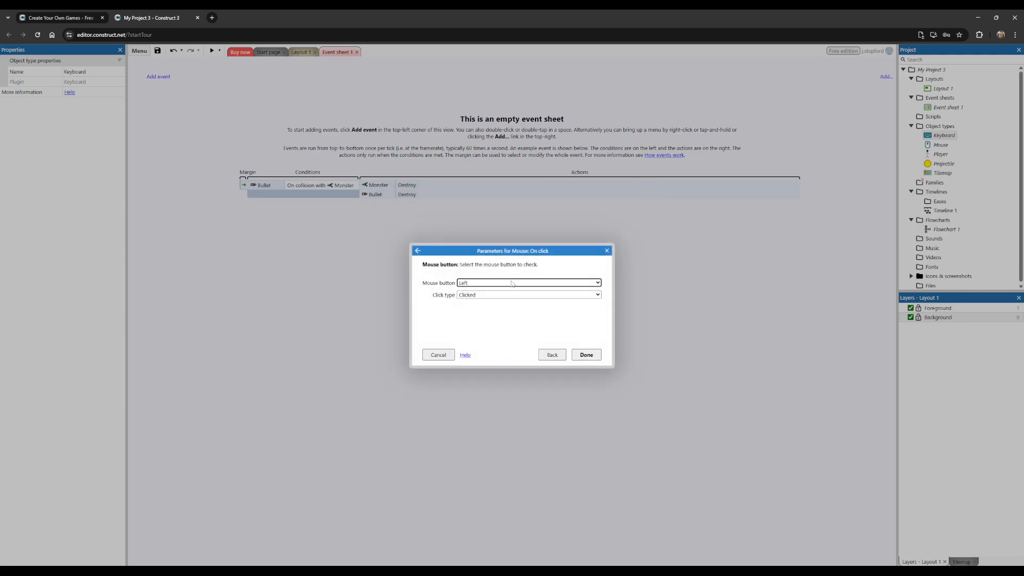
click(473, 286)
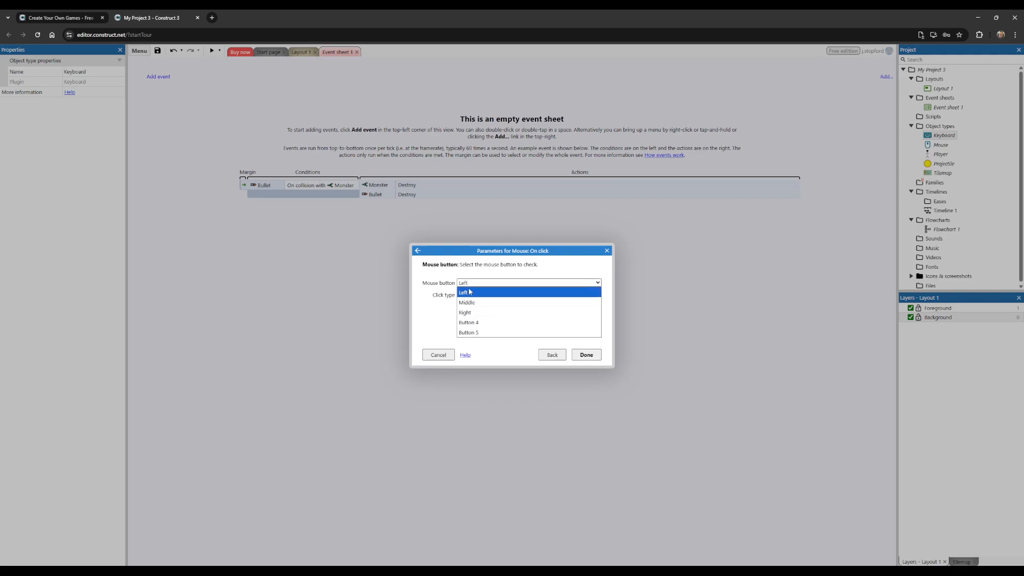
click(435, 310)
click(474, 296)
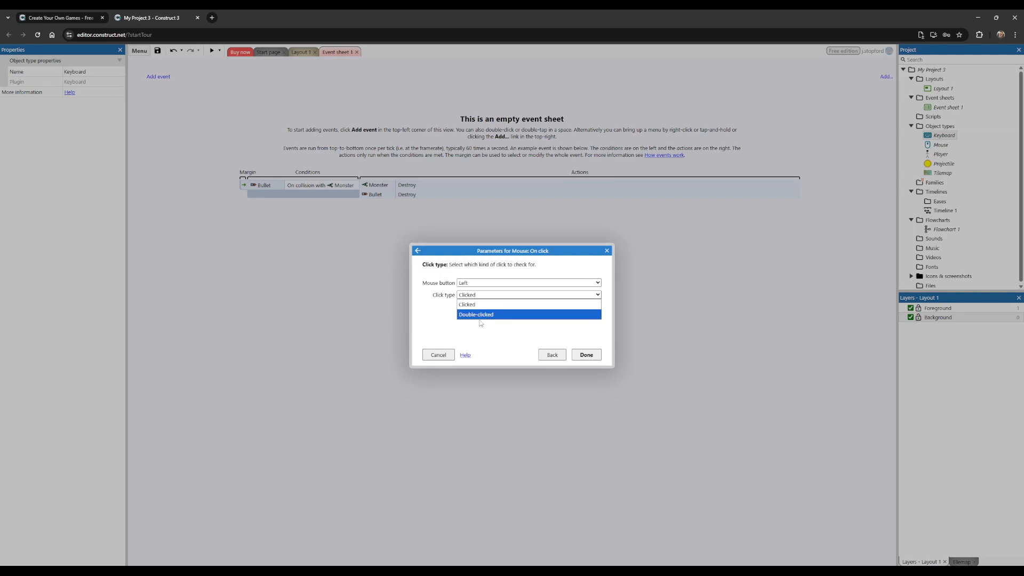
click(478, 303)
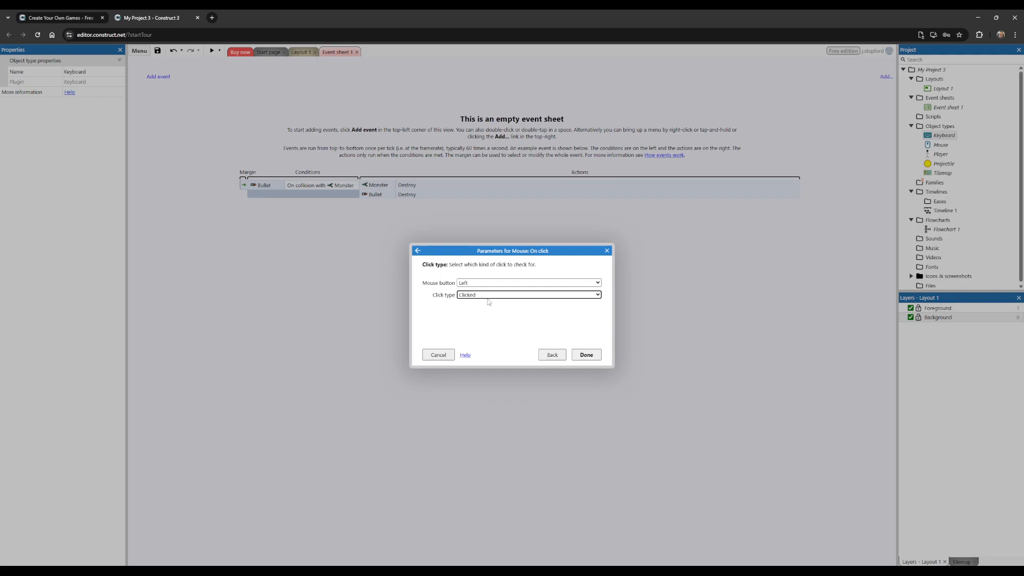
click(581, 355)
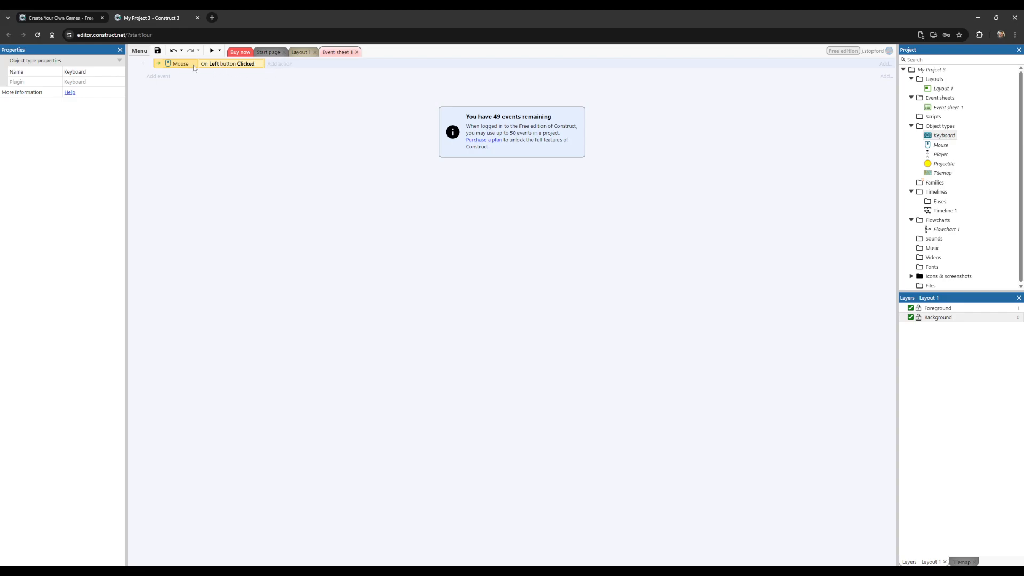
Step: Start a Player action for the left-click event and select Spawn another object in the Misc group
click(277, 64)
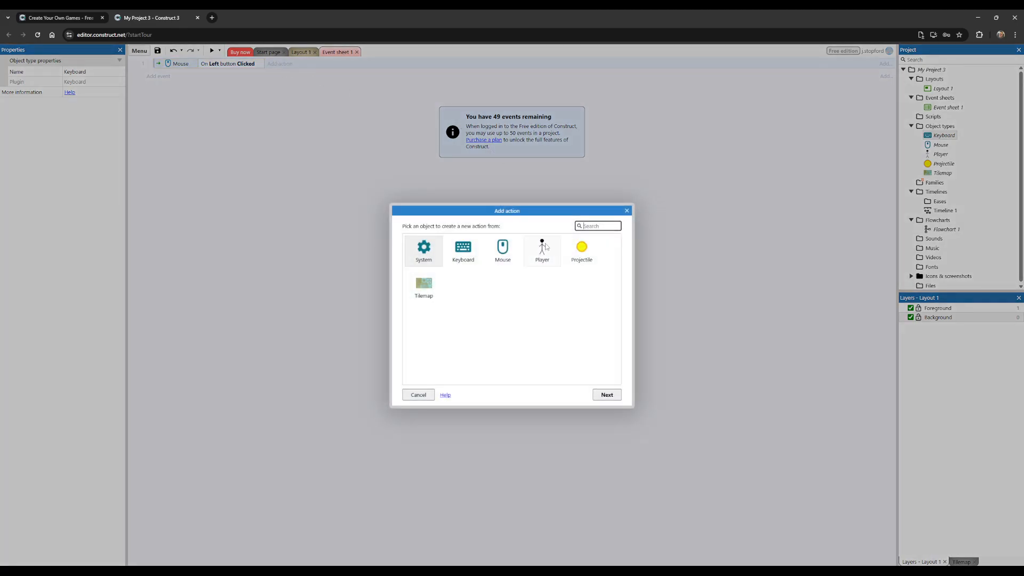
double_click(542, 250)
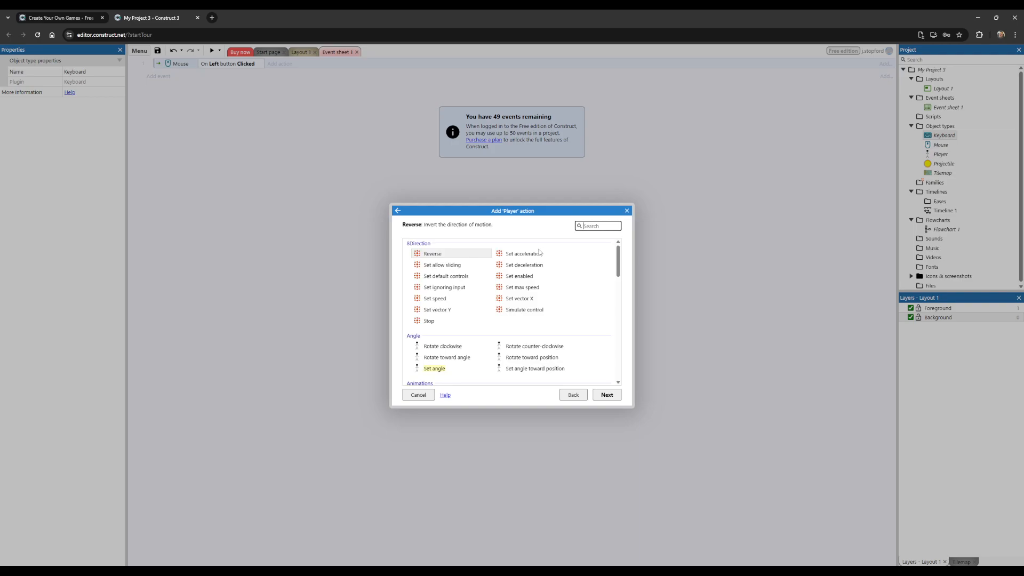
scroll(547, 273, down, 3)
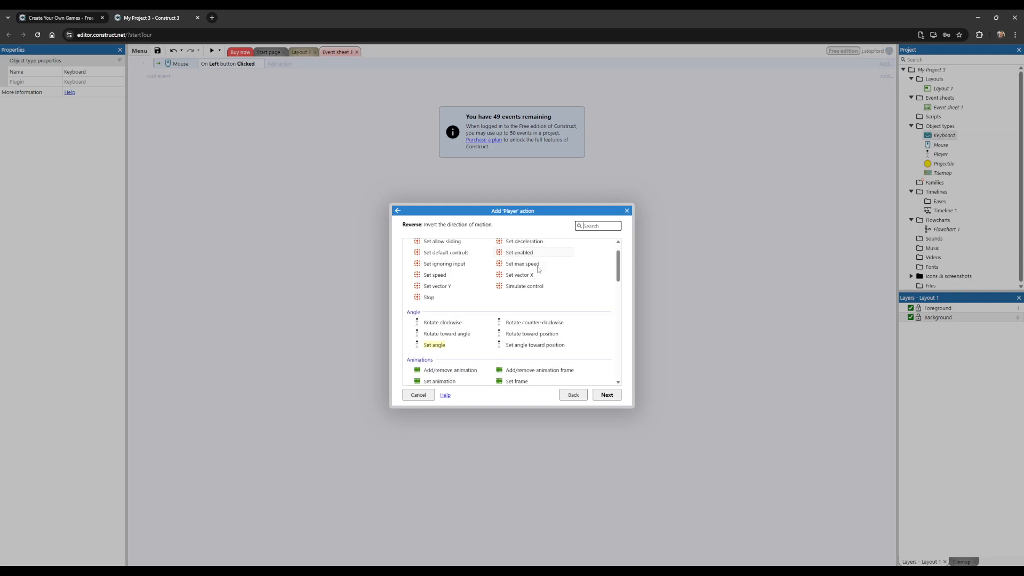
scroll(548, 272, down, 3)
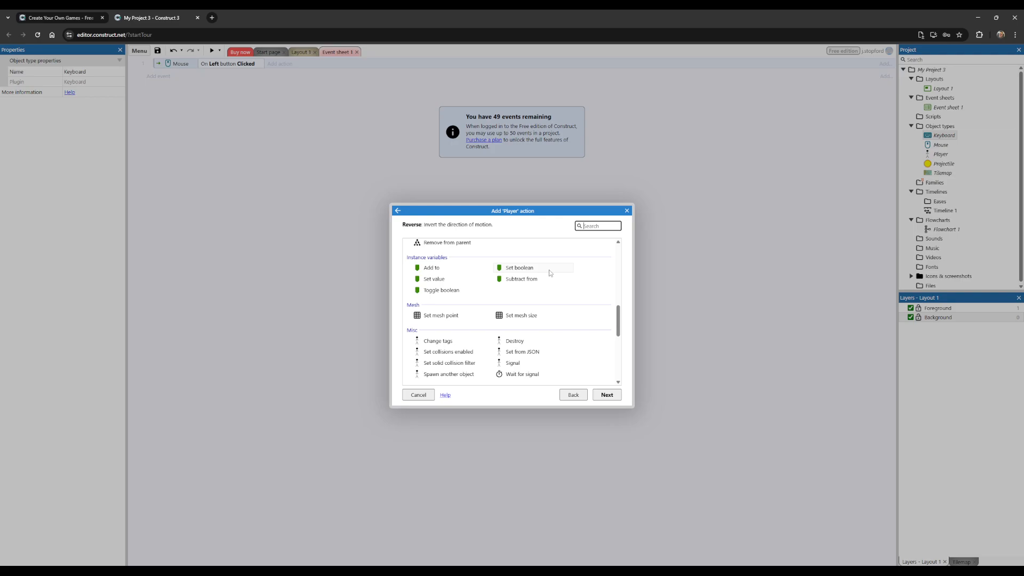
scroll(550, 273, down, 5)
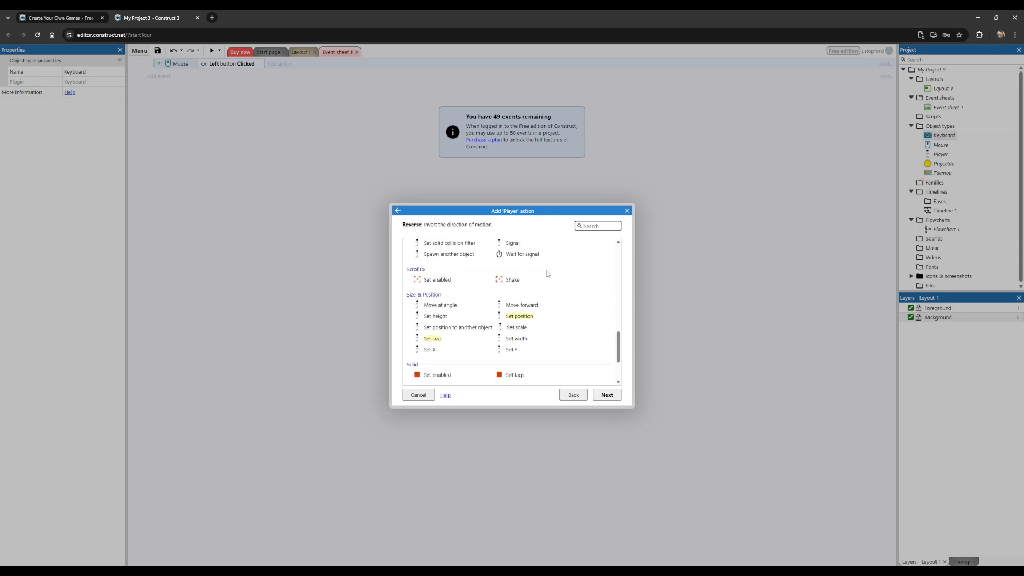
scroll(546, 272, down, 2)
scroll(530, 297, up, 3)
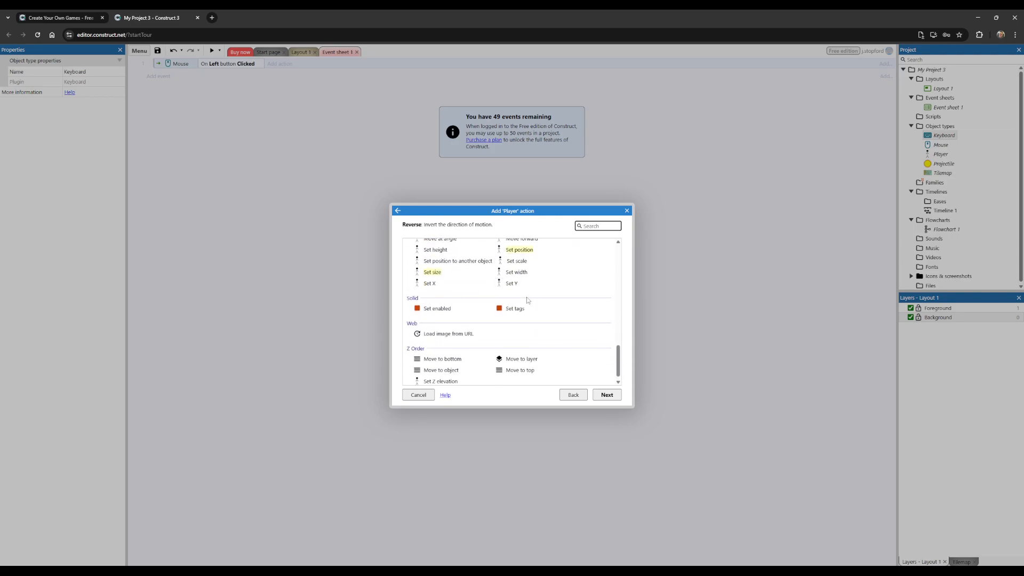
click(453, 302)
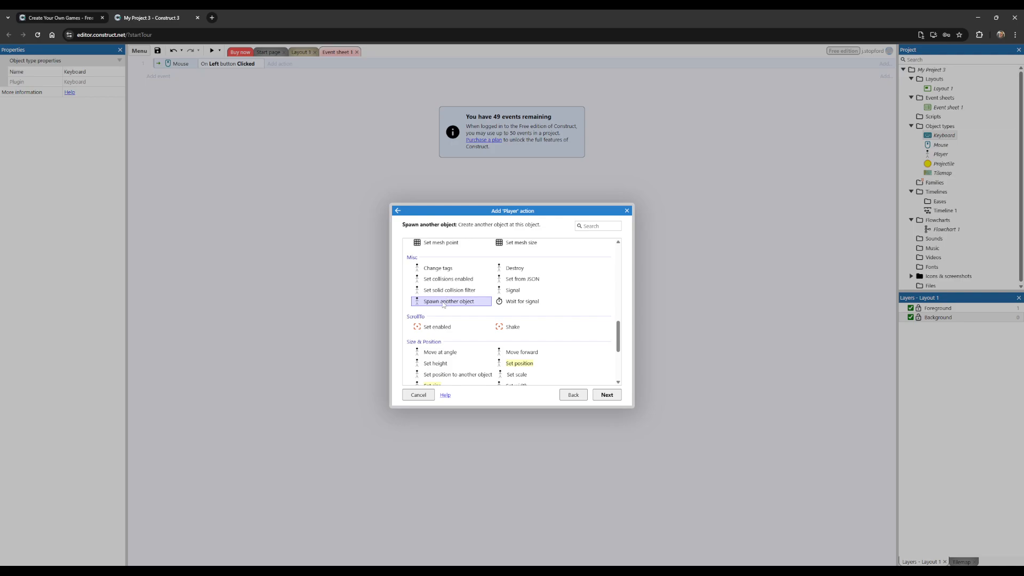
Step: Search the Player actions for "spawn" and add Spawn another object to the left-click event with Projectile as the object
scroll(444, 304, up, 5)
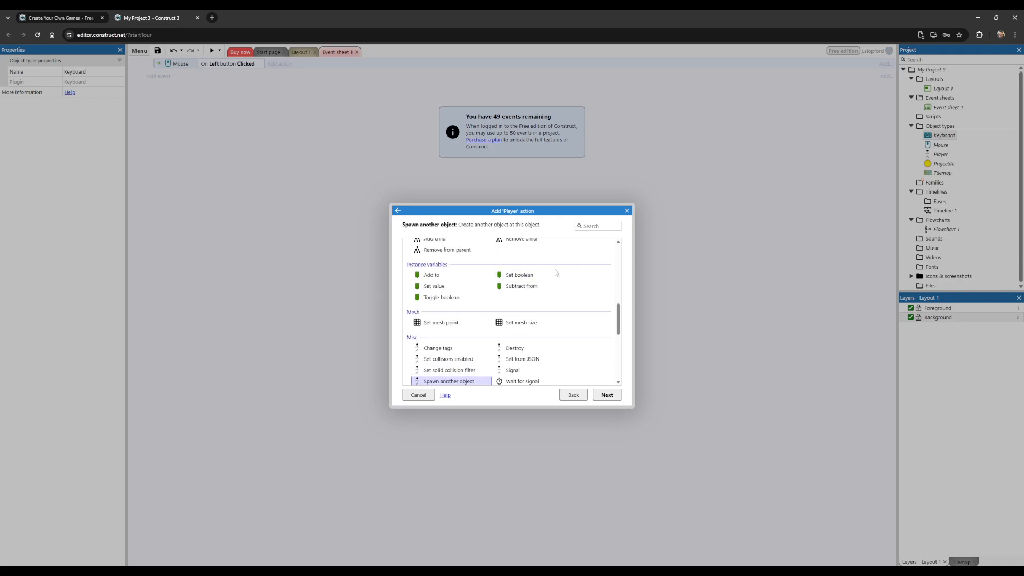
click(592, 227)
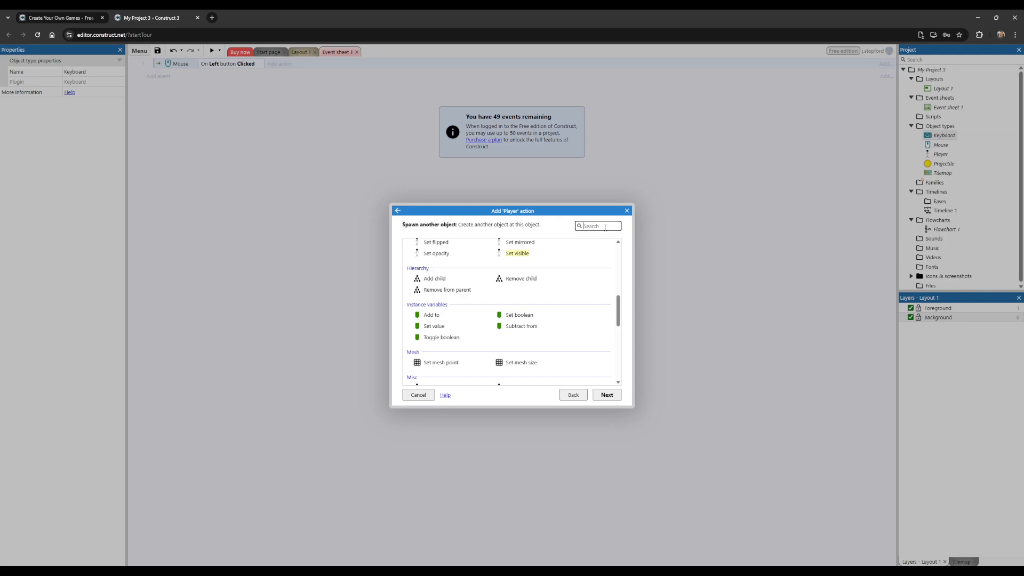
text(create)
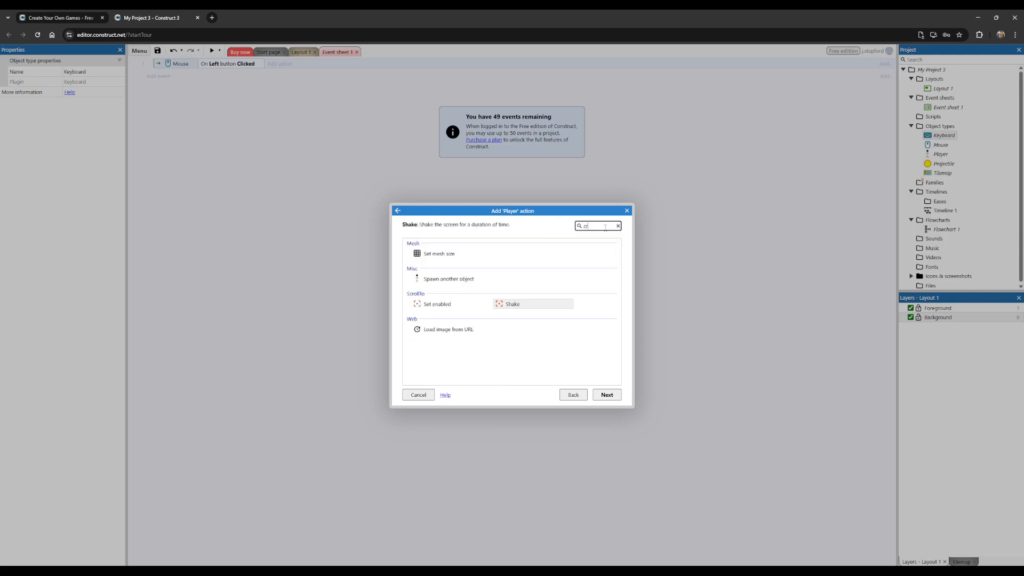
key(BackSpace)
key(BackSpace)
key(BackSpace)
key(BackSpace)
key(BackSpace)
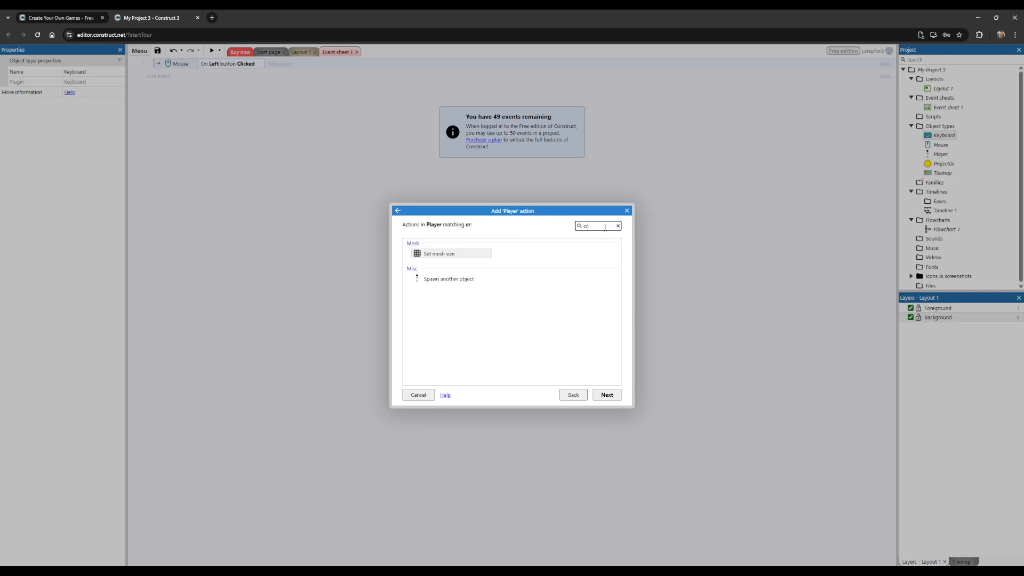
text(spawn)
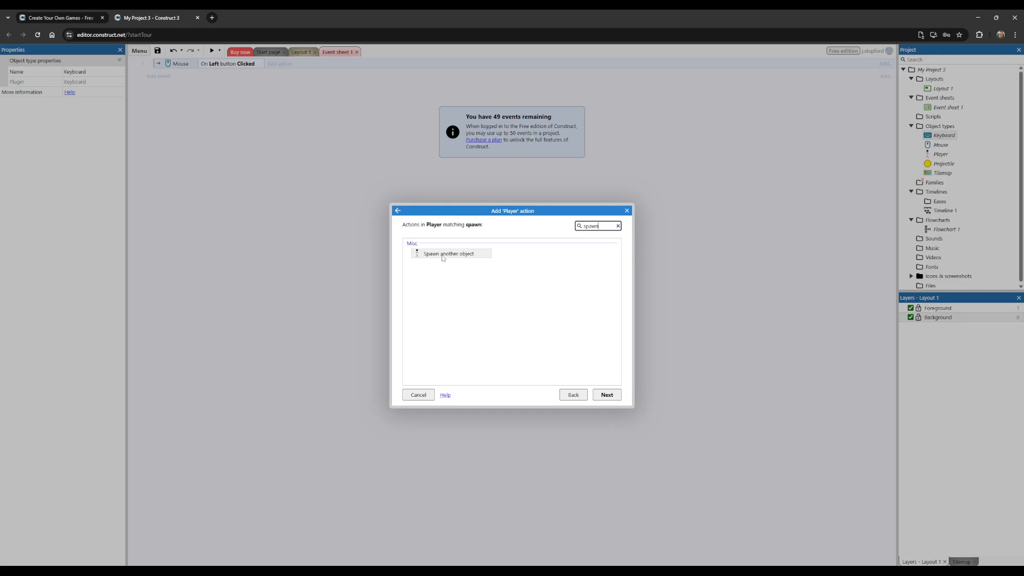
double_click(442, 255)
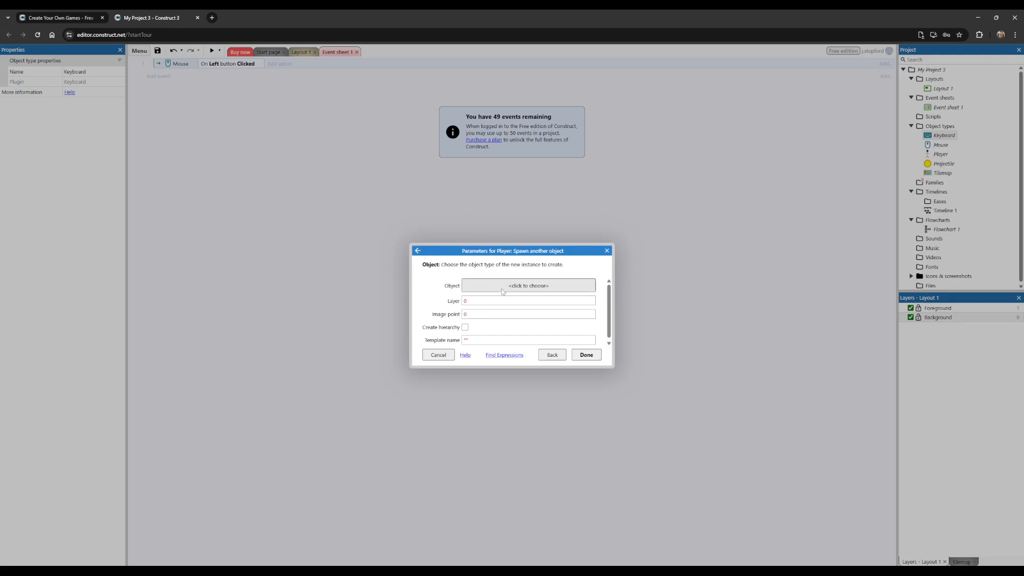
click(529, 286)
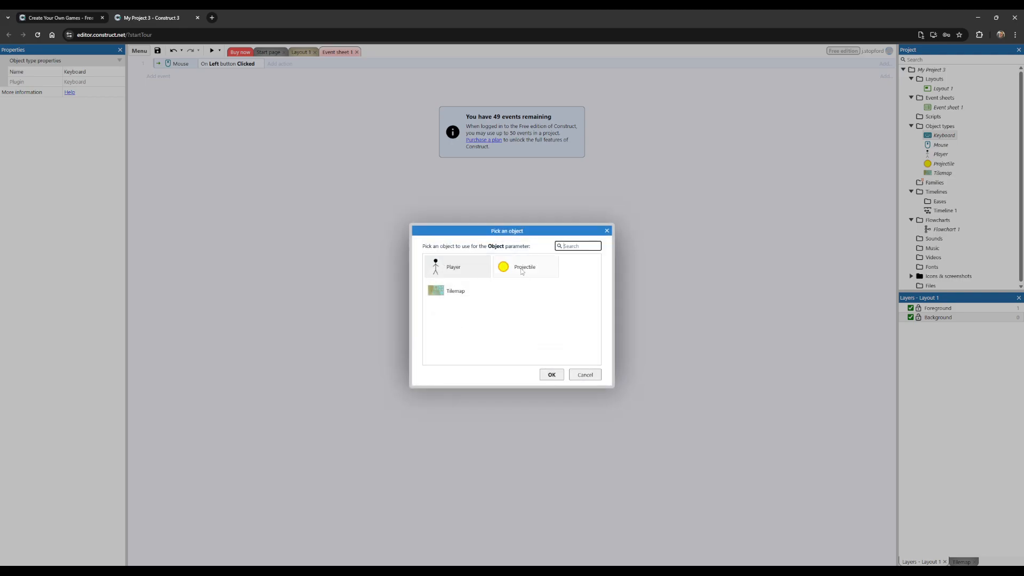
double_click(523, 271)
click(583, 355)
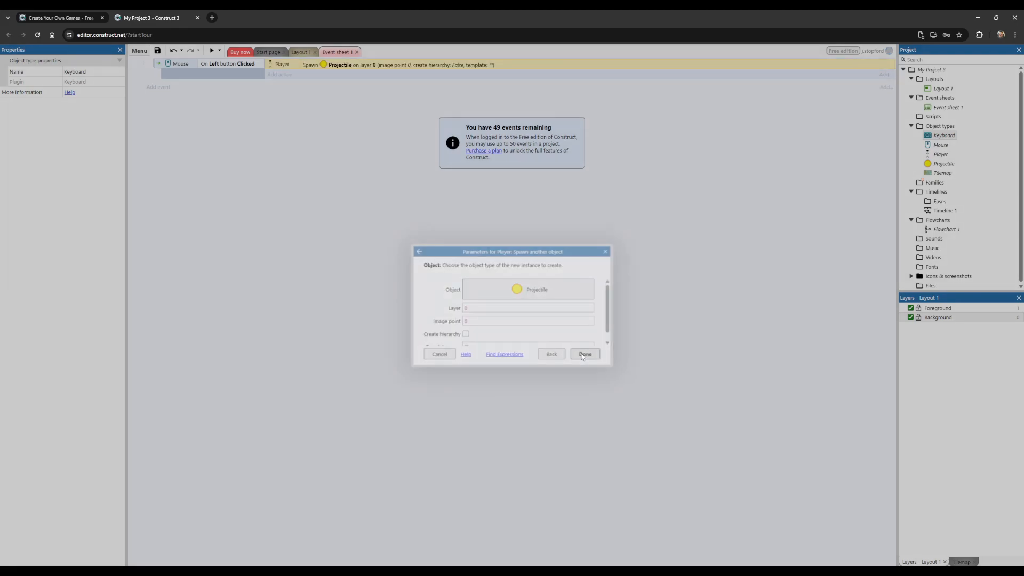
Step: Preview Layout 1, fire projectiles at several spots while moving the player around, and close the preview
click(299, 52)
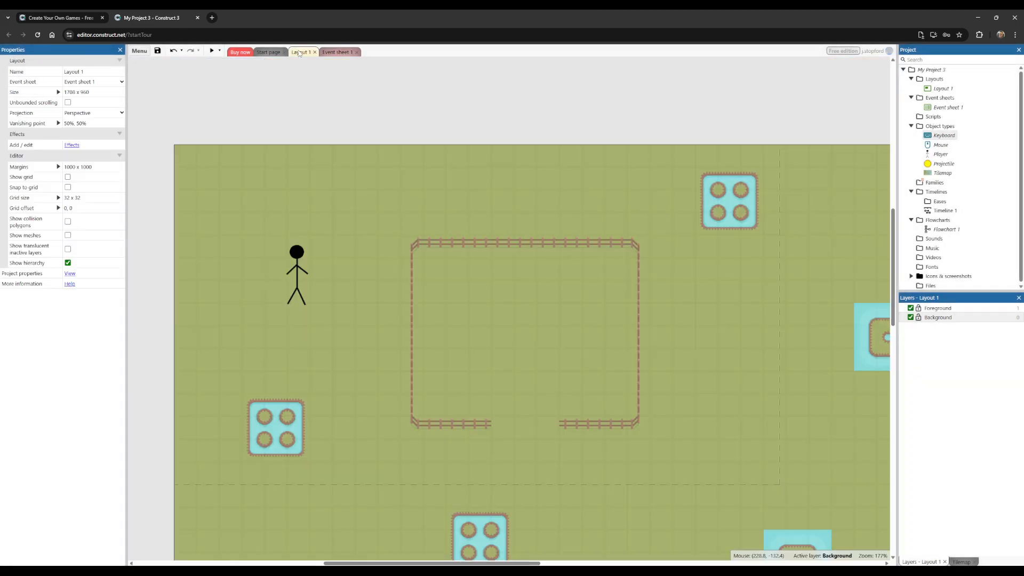
click(211, 50)
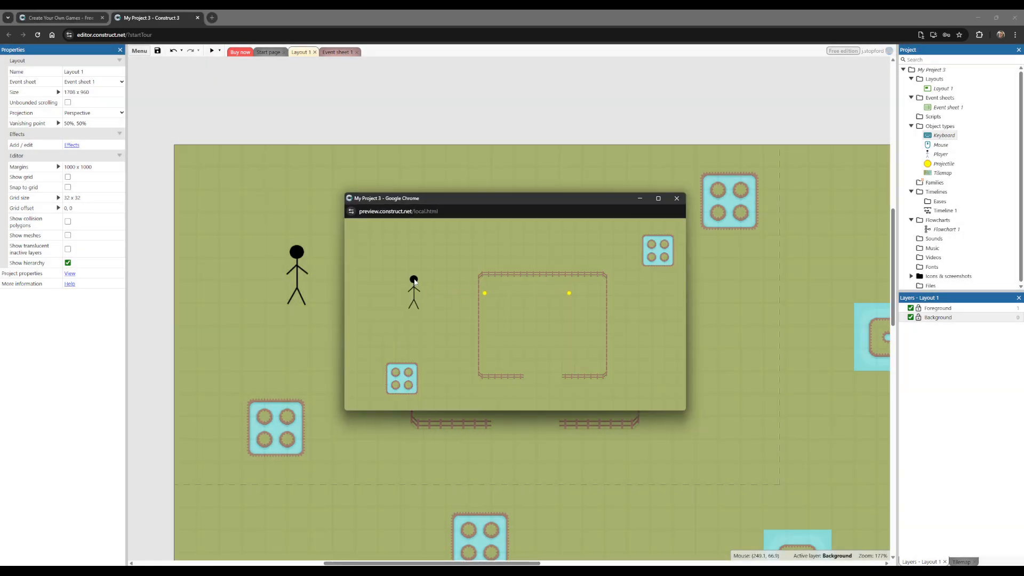
click(405, 277)
click(427, 275)
click(470, 267)
click(498, 270)
click(529, 295)
click(502, 364)
click(488, 366)
key(a)
key(w)
click(462, 295)
click(463, 297)
click(466, 299)
key(d)
click(469, 307)
click(467, 313)
click(465, 319)
click(458, 328)
click(451, 336)
key(d)
click(678, 198)
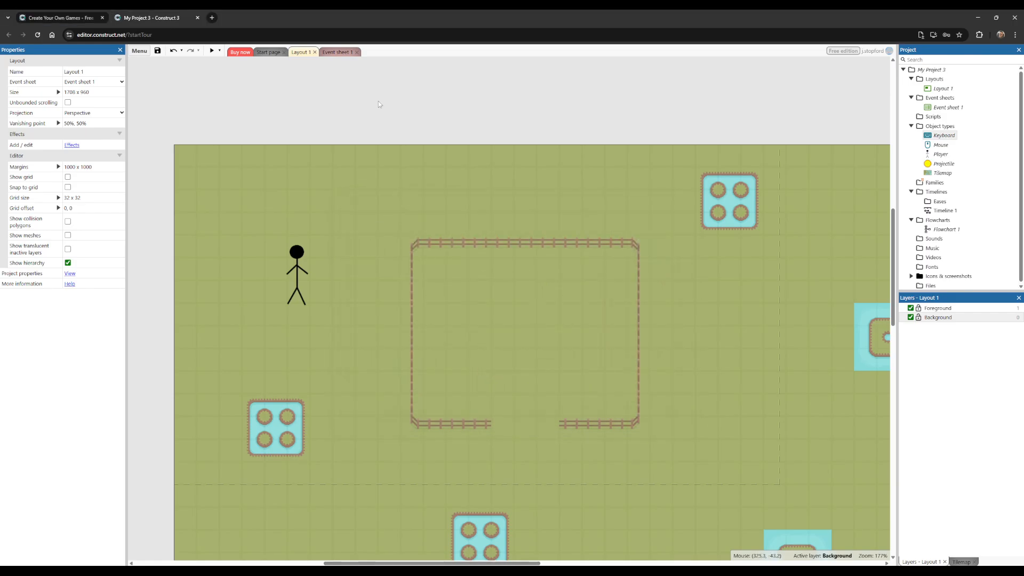
Step: Start a second action for the left-click event in Event sheet 1, choosing Projectile and Set angle toward position
click(337, 52)
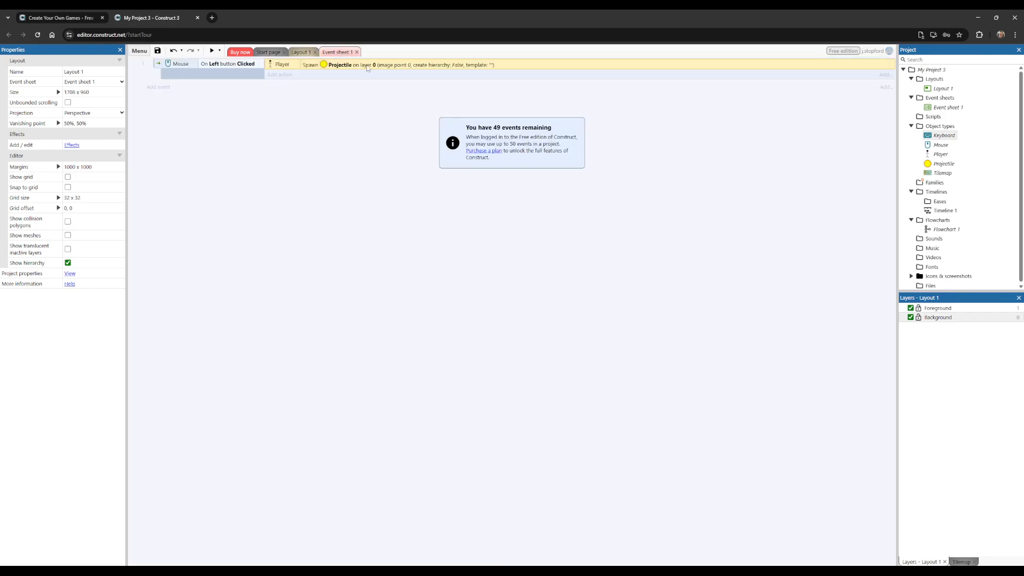
click(284, 75)
double_click(583, 260)
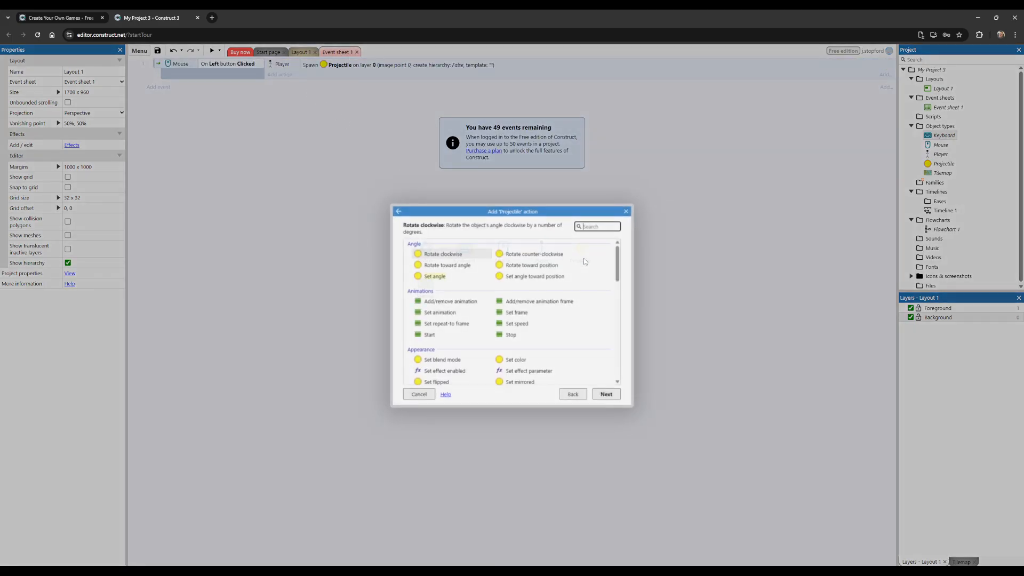
double_click(532, 276)
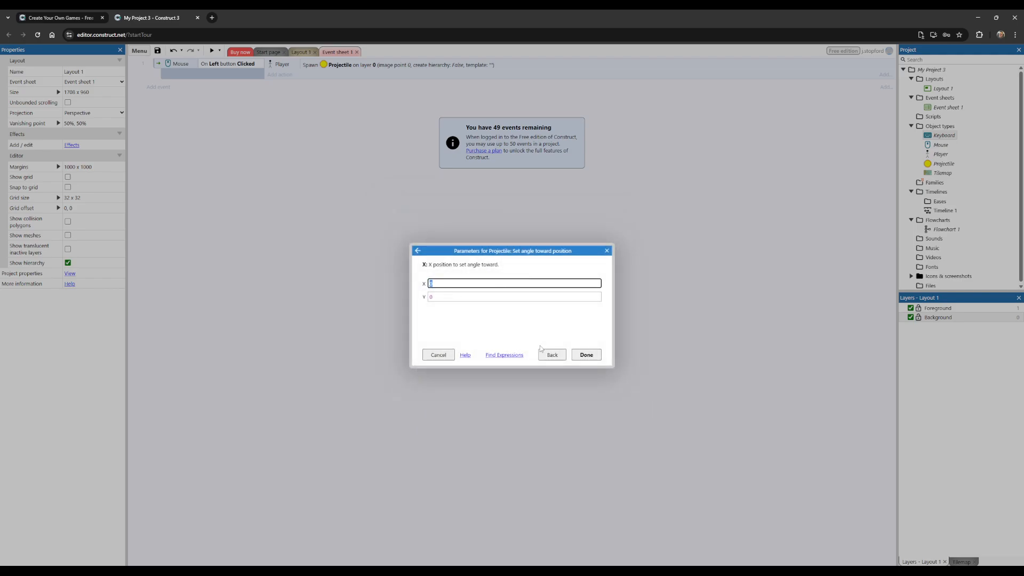
click(544, 353)
click(573, 395)
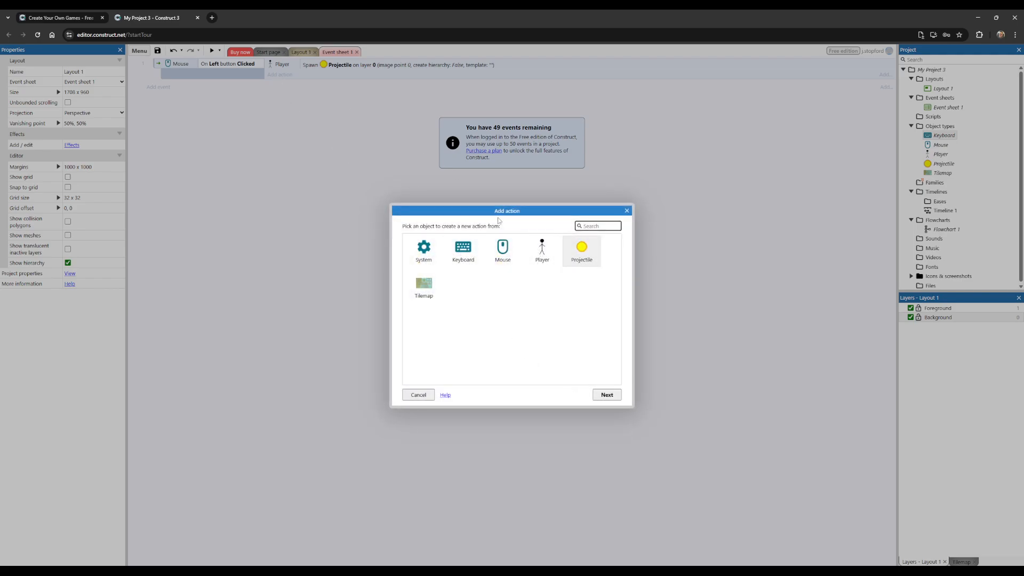
double_click(583, 255)
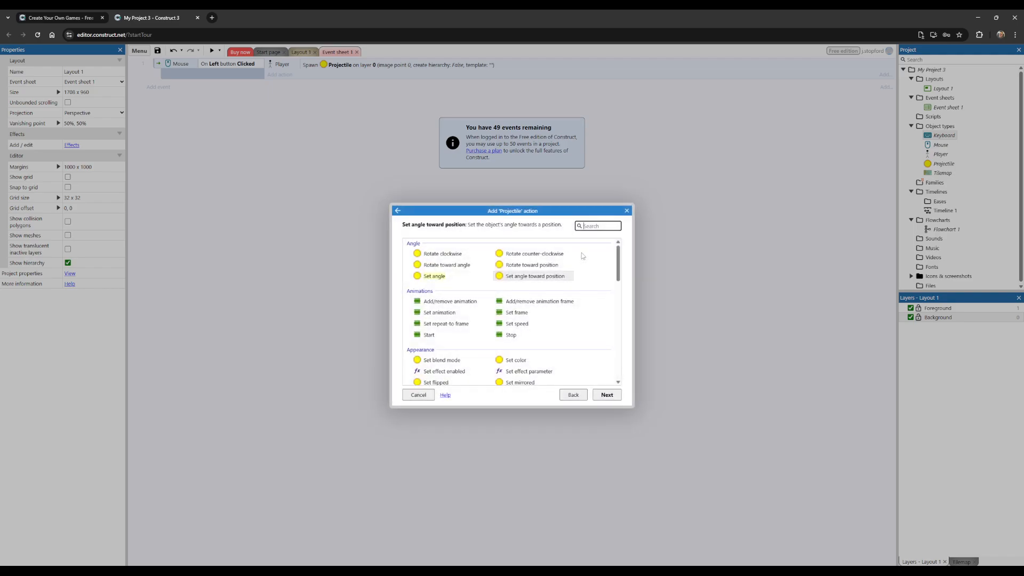
double_click(539, 277)
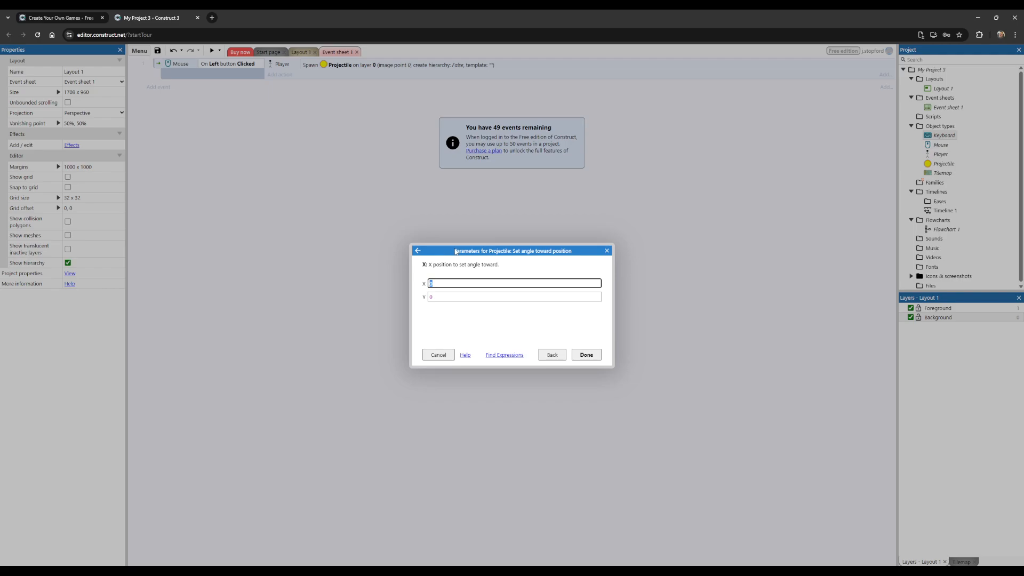
Step: Set the projectile's target position to Mouse.X for X and Mouse.Y for Y
text(Mouse)
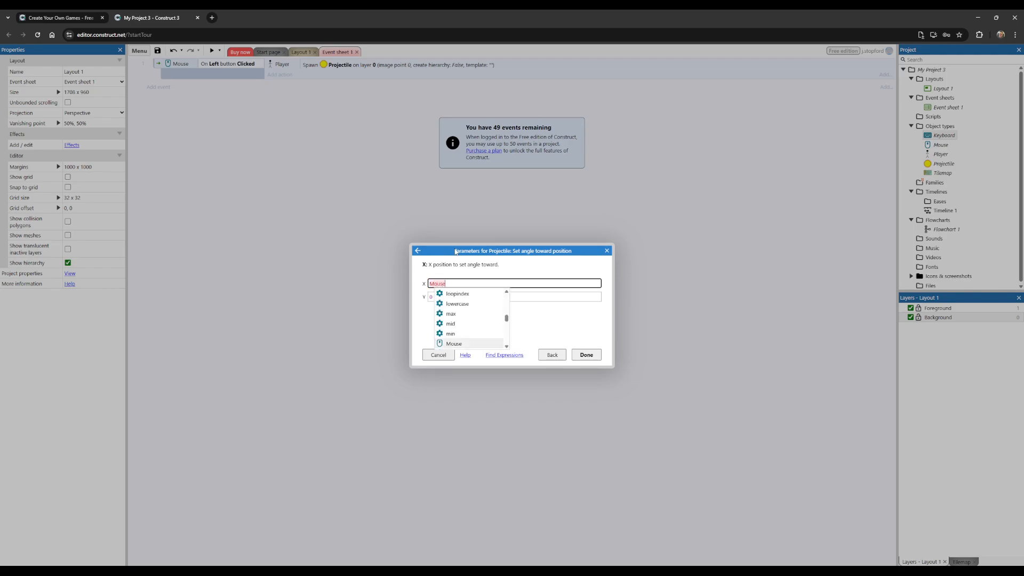
text(.X)
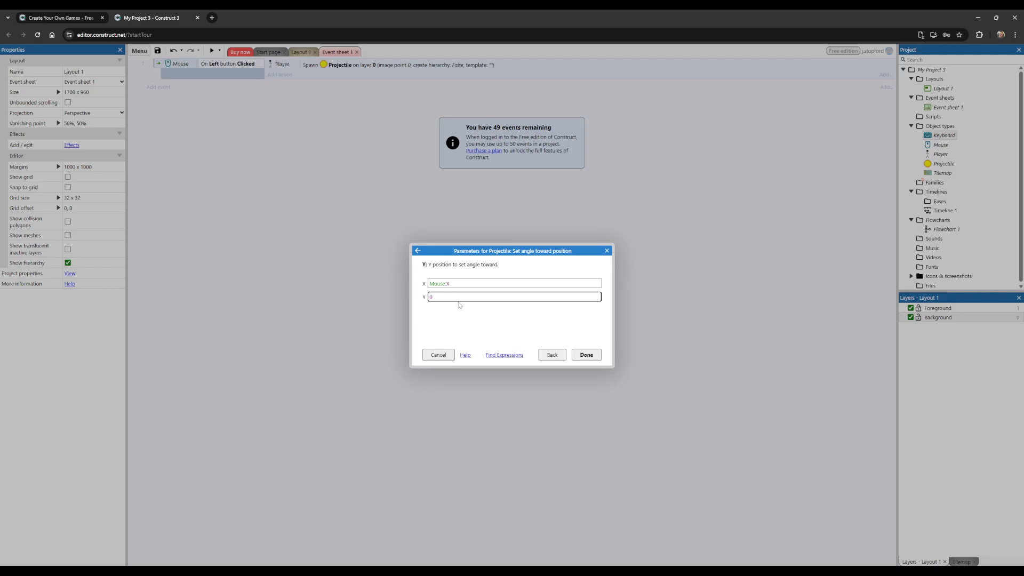
text(Mouse.)
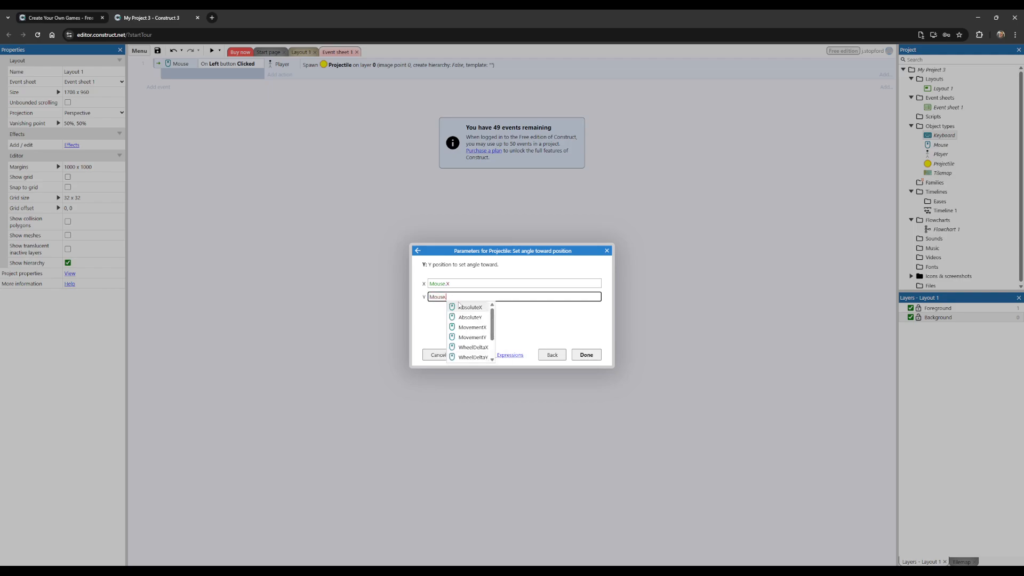
text(Y)
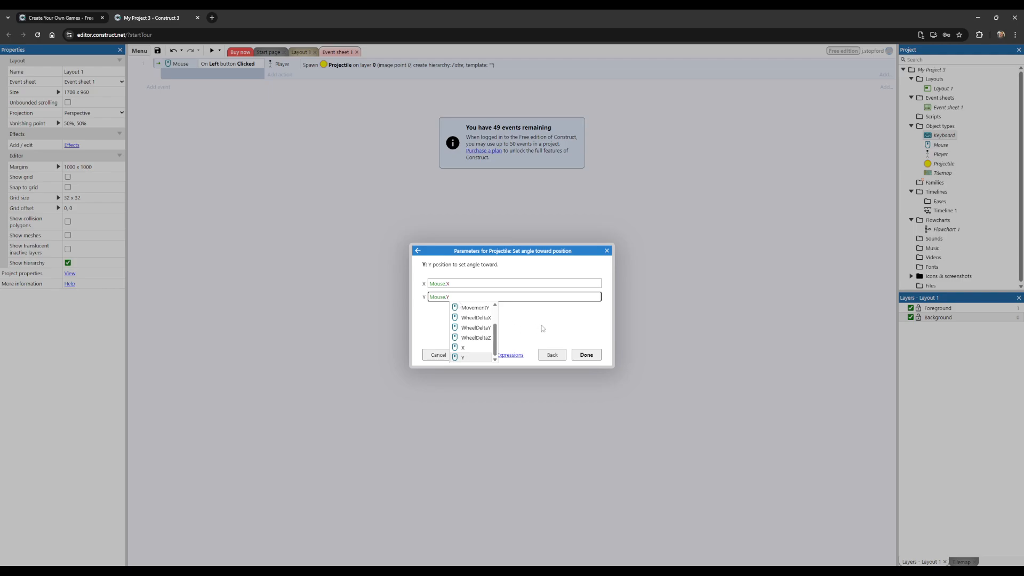
click(543, 328)
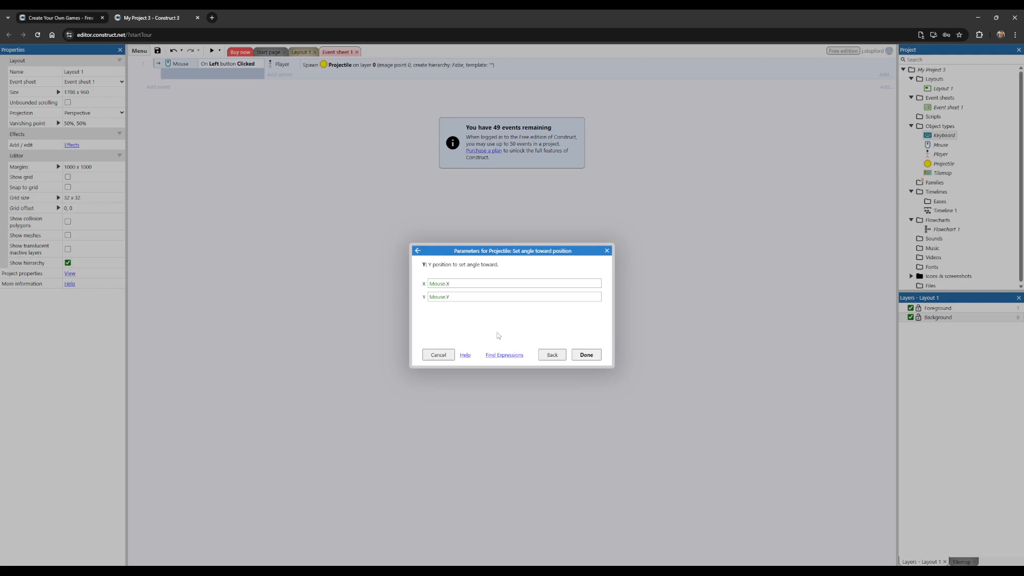
Step: Re-enter the Mouse object name in the X expression so it reads Mouse.X, and confirm the Set angle toward position action
click(438, 284)
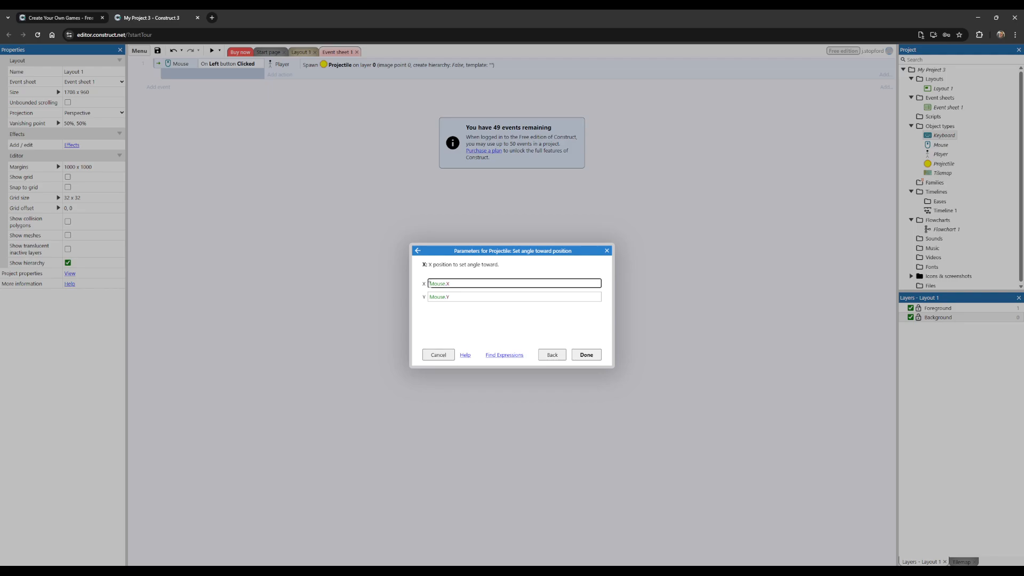
double_click(442, 284)
click(441, 284)
double_click(437, 283)
text(Mou)
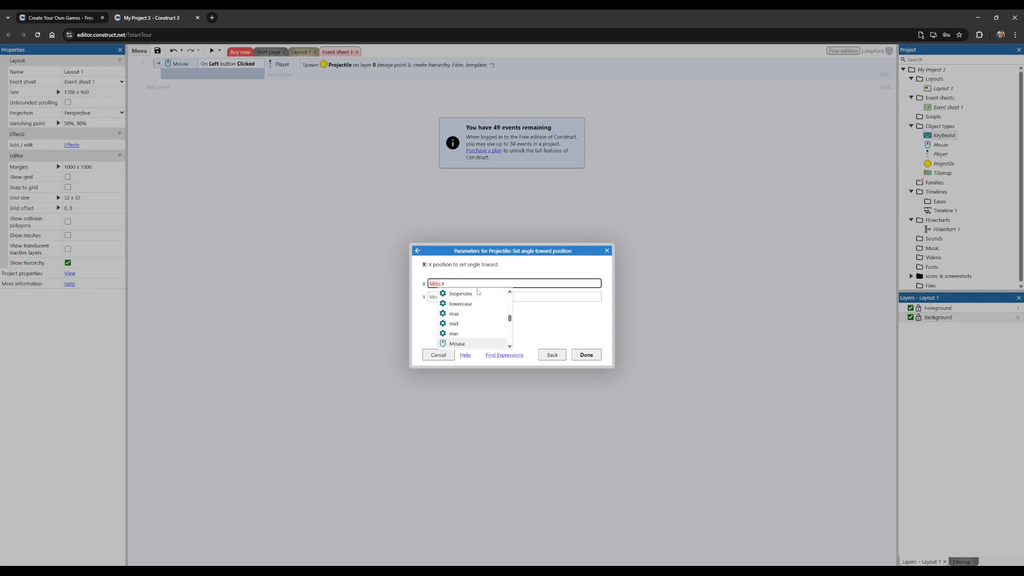
click(456, 344)
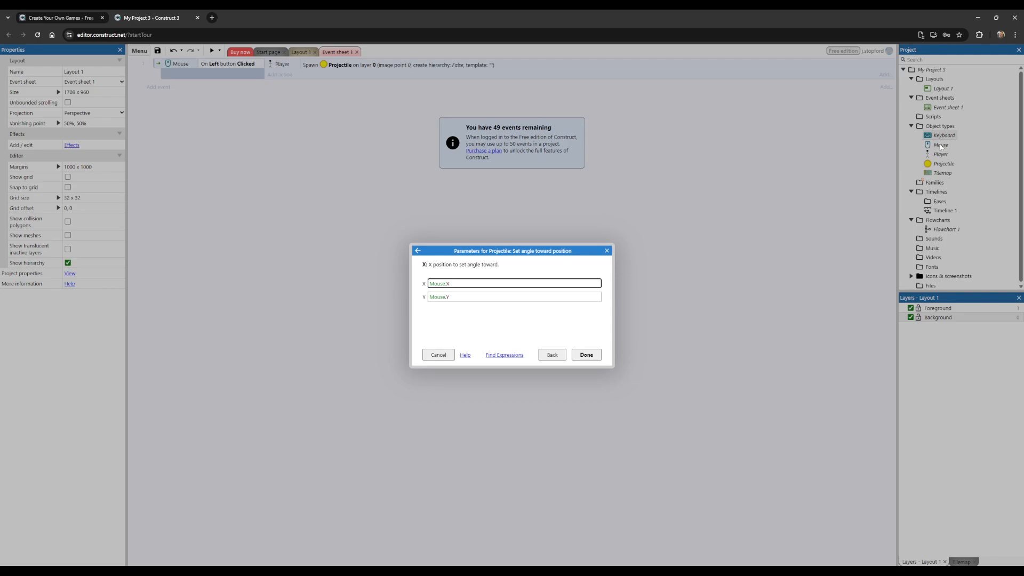
drag(429, 284, 453, 284)
click(443, 284)
click(582, 354)
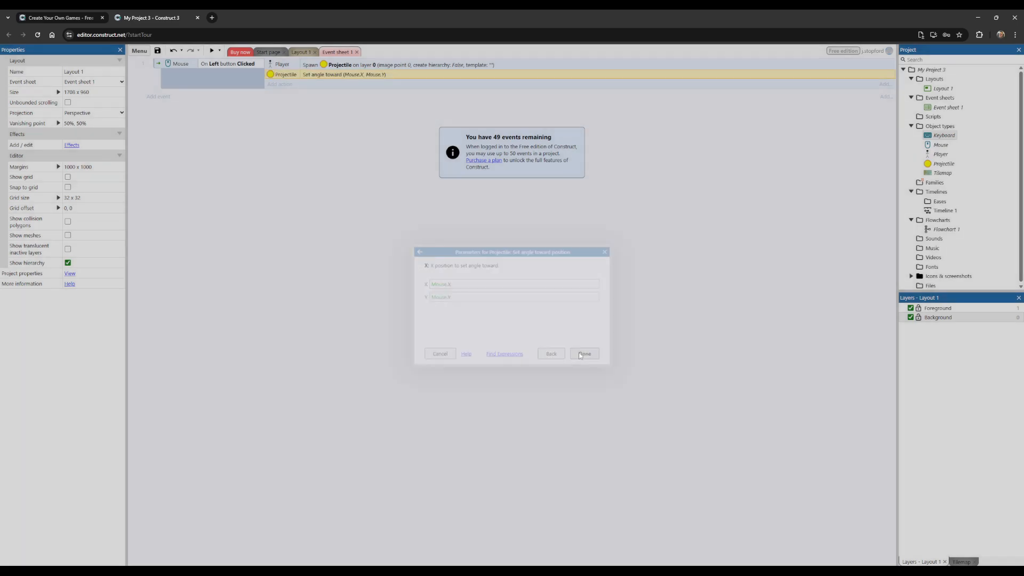
Step: Preview Layout 1 to test firing projectiles toward the mouse, and close the preview
click(300, 52)
click(212, 50)
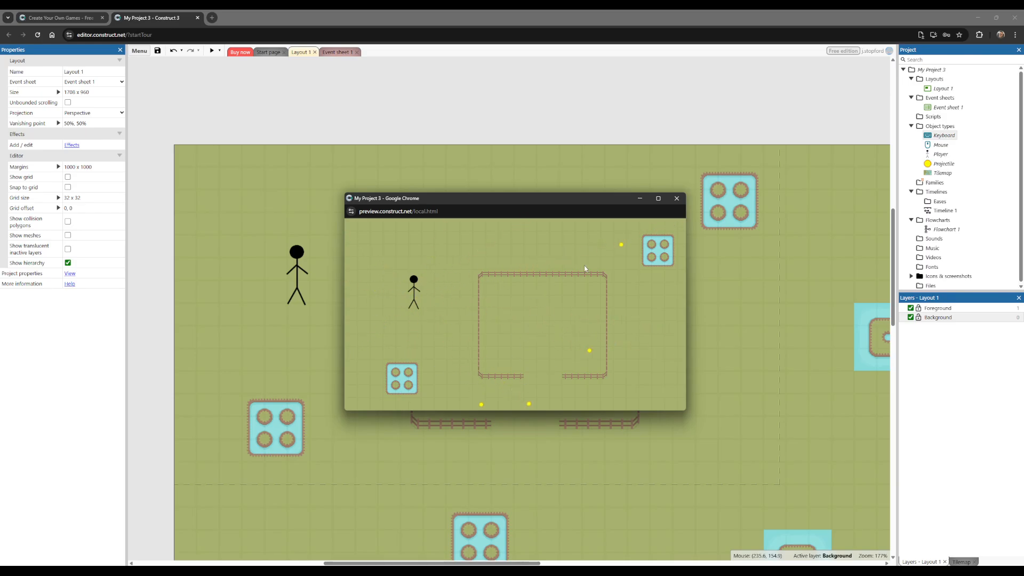
click(677, 199)
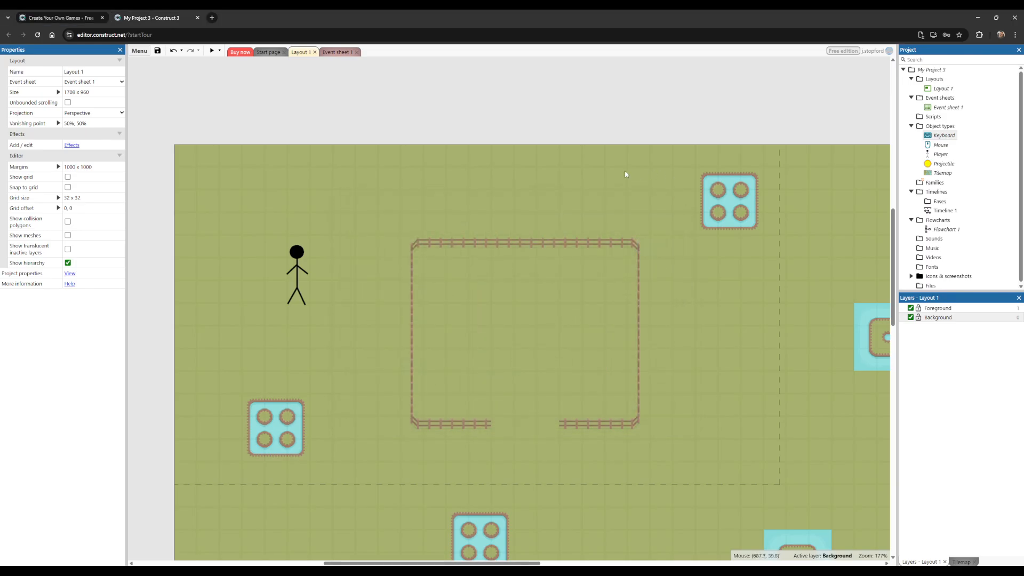
Step: Edit the Player's image points and move the Origin onto the torso at hand height, at about X 40, Y 105
double_click(298, 263)
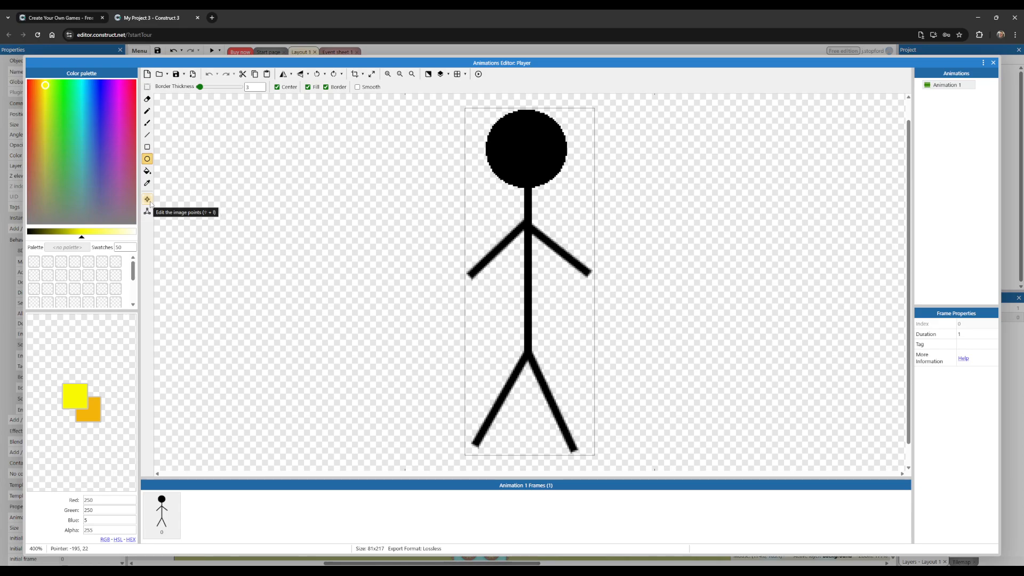
click(148, 200)
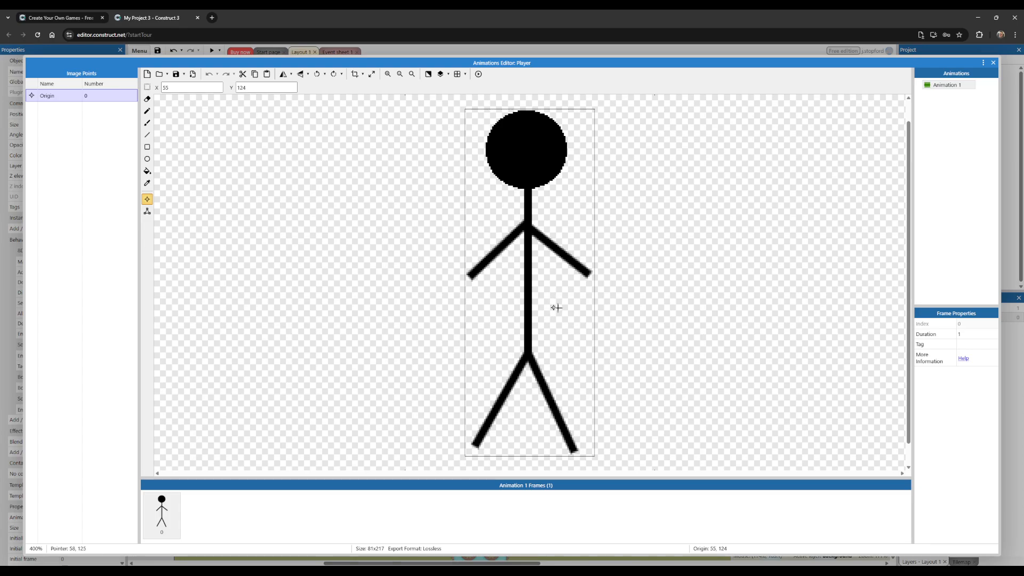
drag(550, 307, 530, 277)
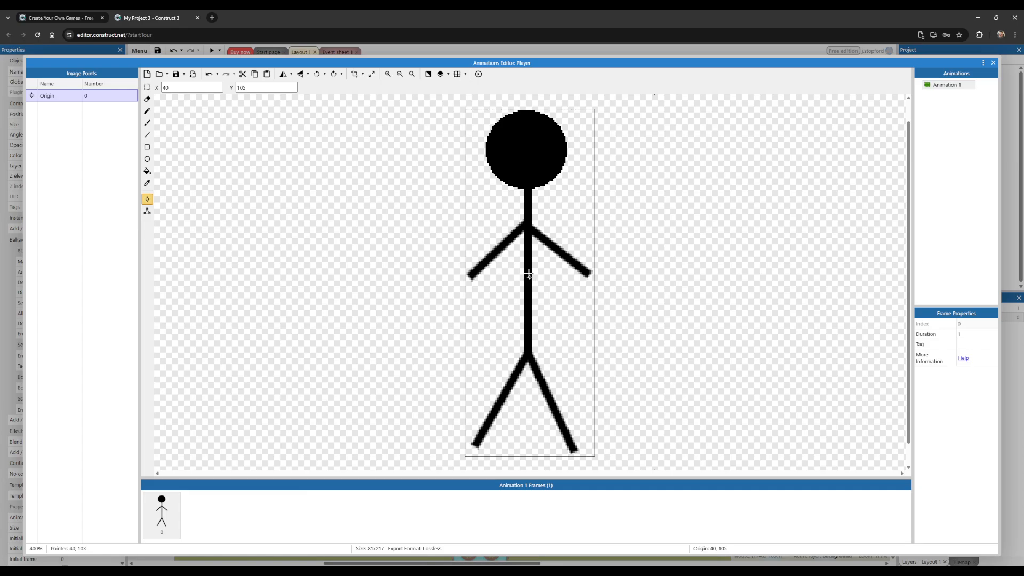
click(530, 274)
Step: Add an image point named ProjectileSpawn to the Player and place it on the tip of the right-hand arm at X 78, Y 103
right_click(82, 113)
click(106, 119)
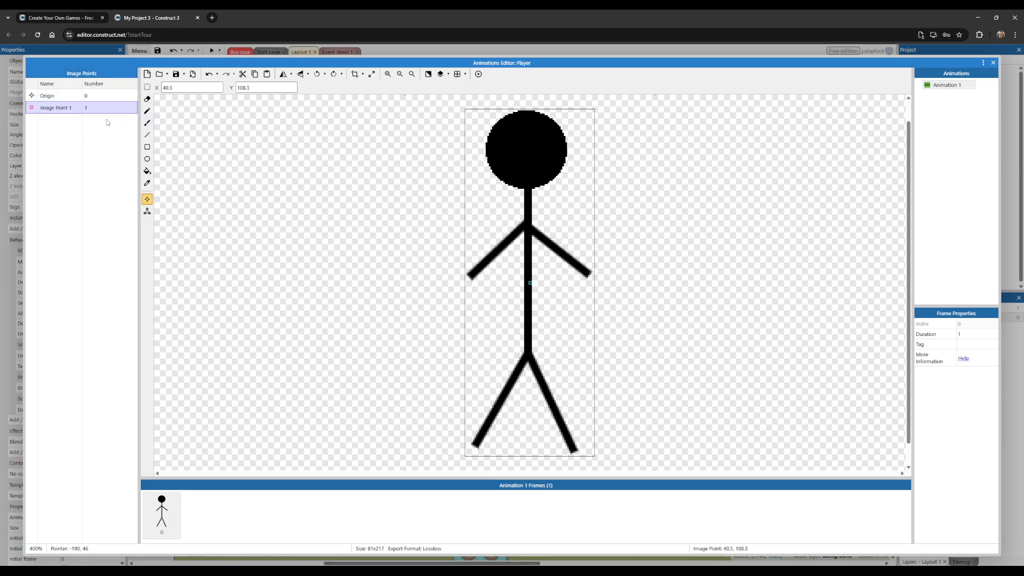
right_click(83, 111)
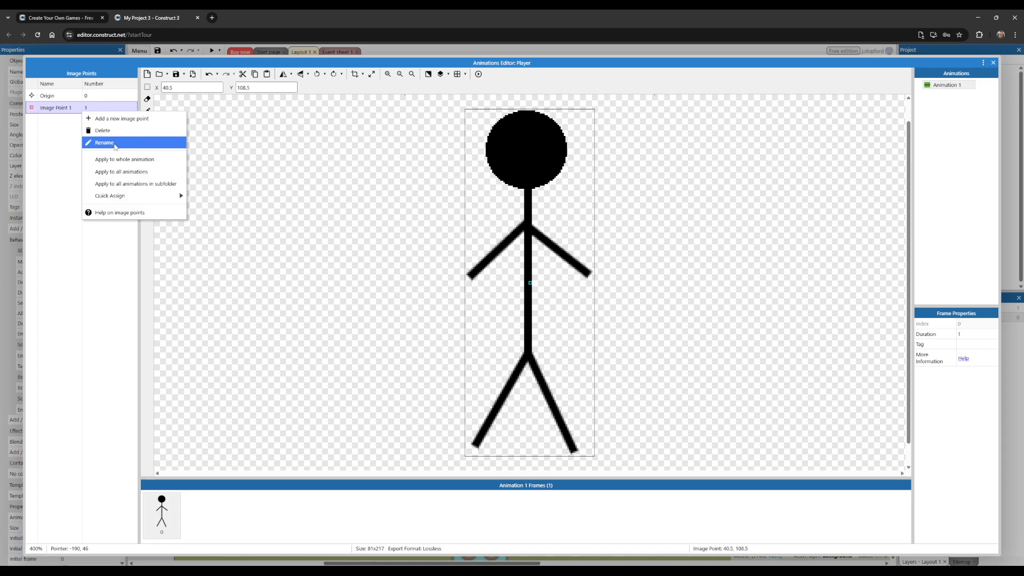
click(114, 143)
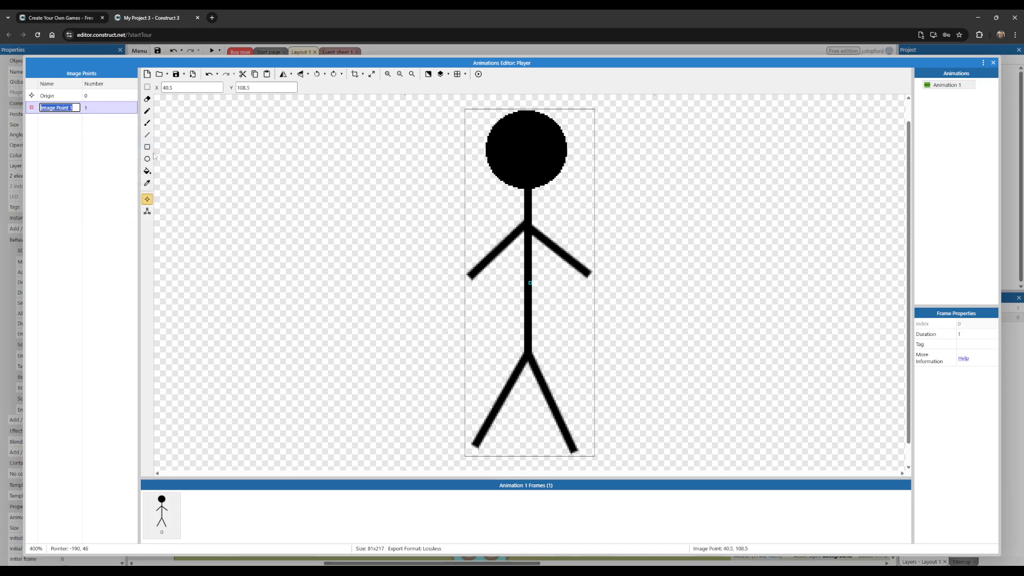
text(Prop)
text(jecti)
text(leSpawn)
key(Return)
click(589, 274)
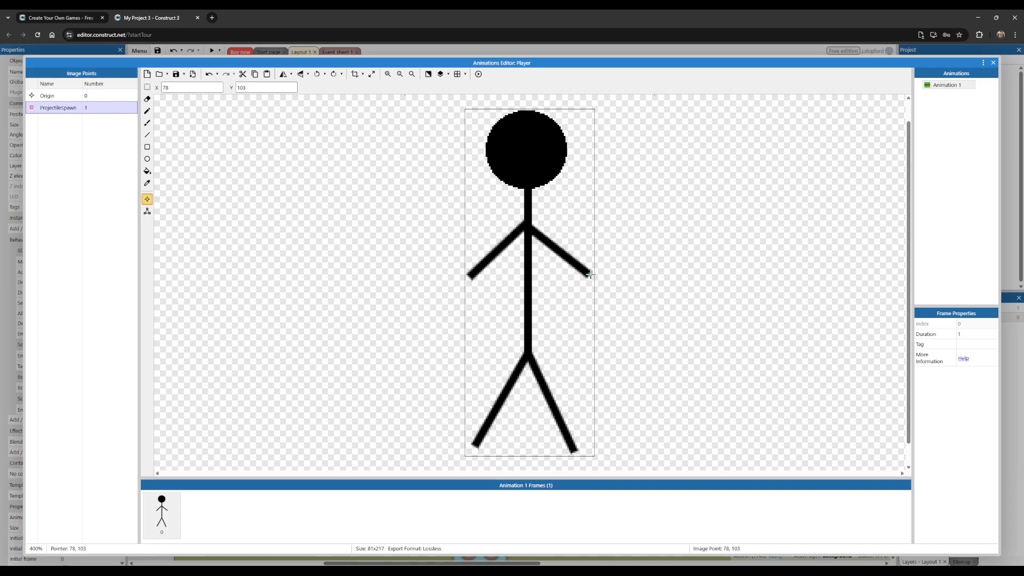
Step: Fine-tune the ProjectileSpawn image point at the tip of the Player's right-hand arm and close the image editor
click(594, 275)
click(597, 275)
click(994, 63)
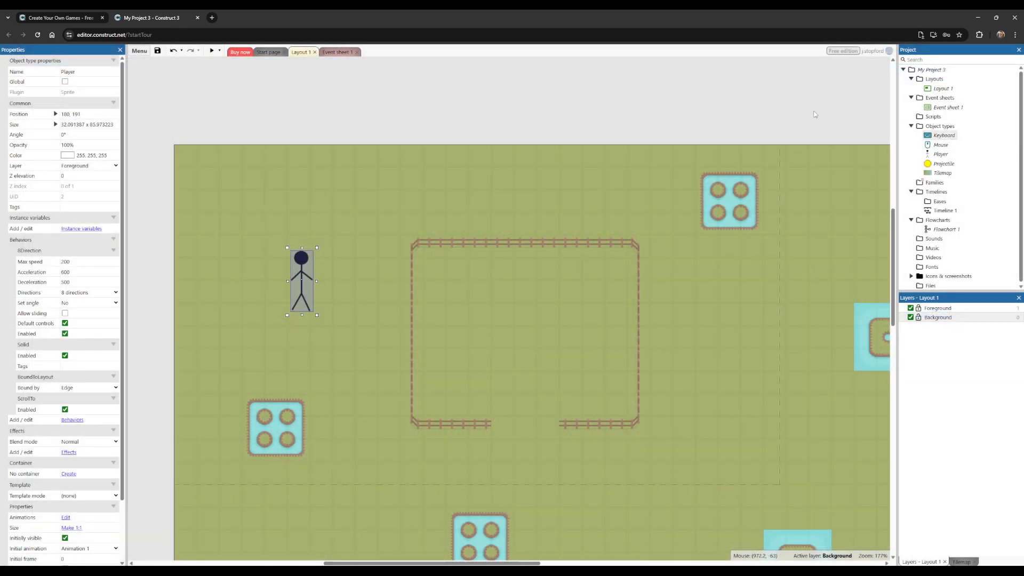
click(337, 53)
click(317, 67)
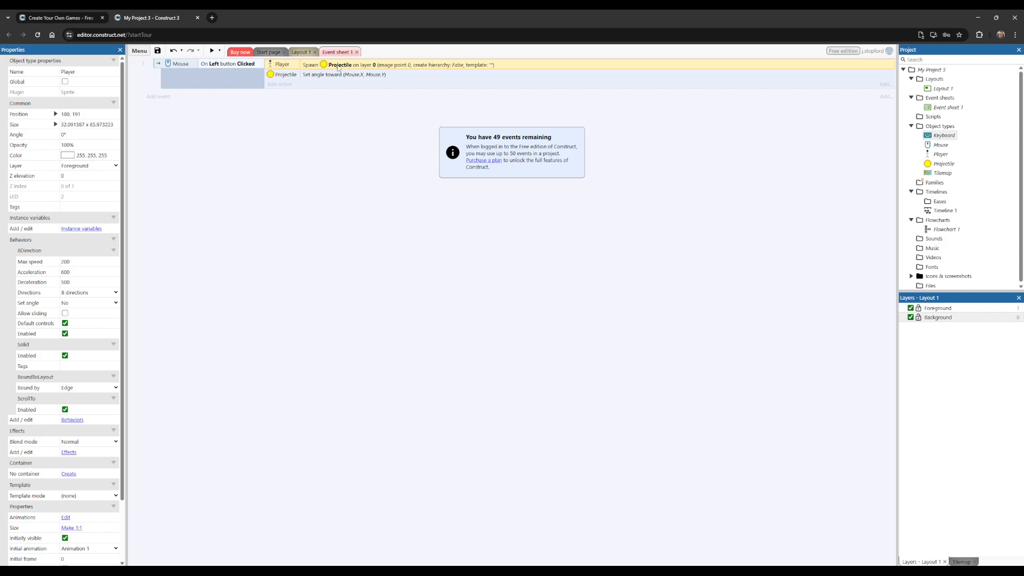
double_click(328, 66)
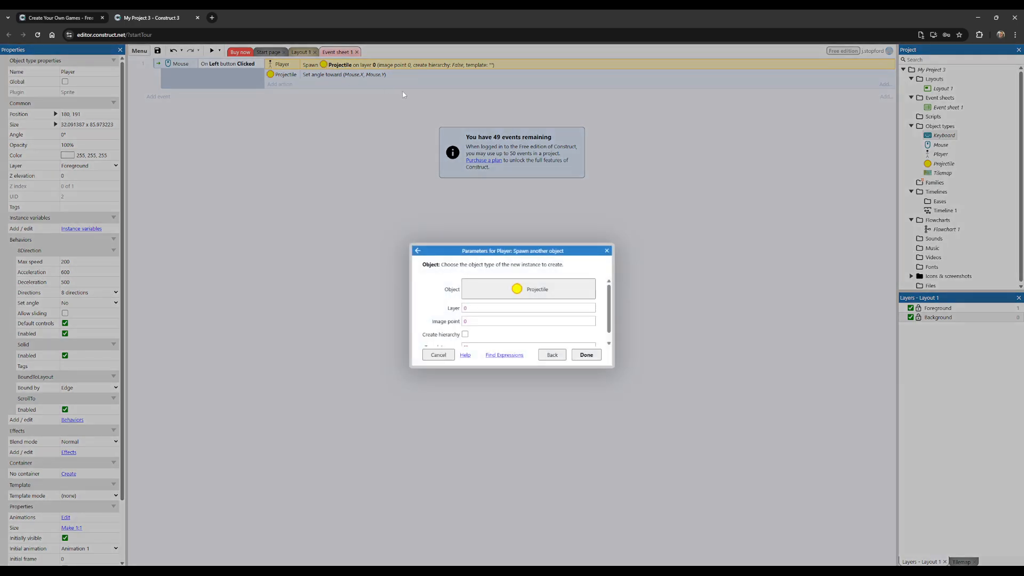
click(472, 320)
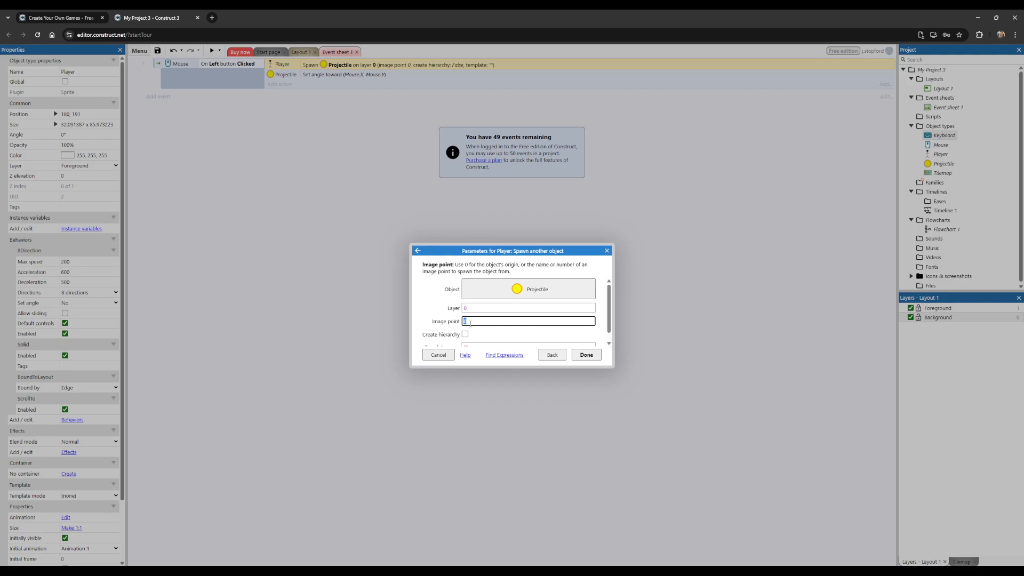
click(607, 251)
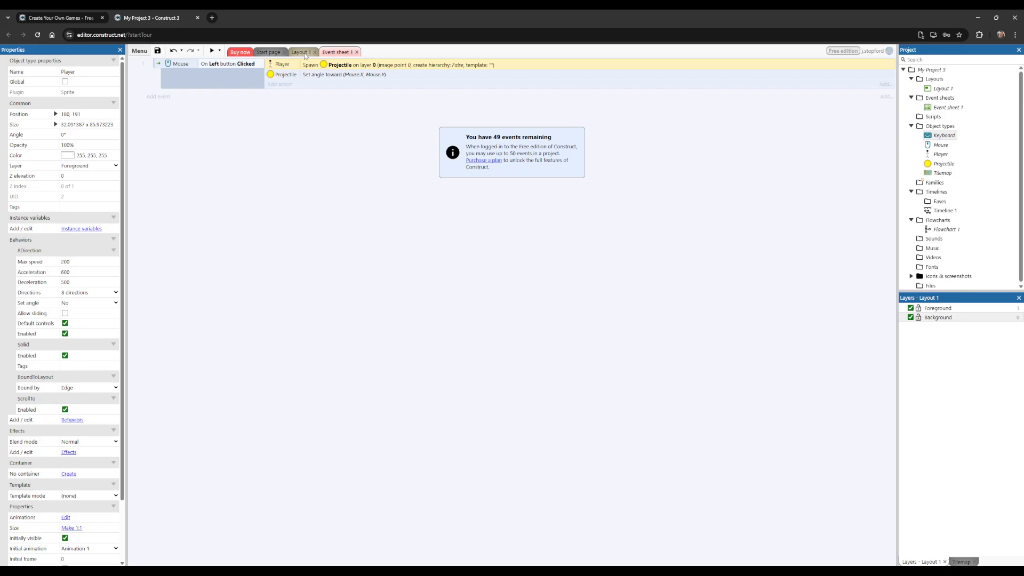
Step: Check the names and numbers of the Player's image points in Layout 1, leaving the image unchanged
click(301, 52)
double_click(305, 267)
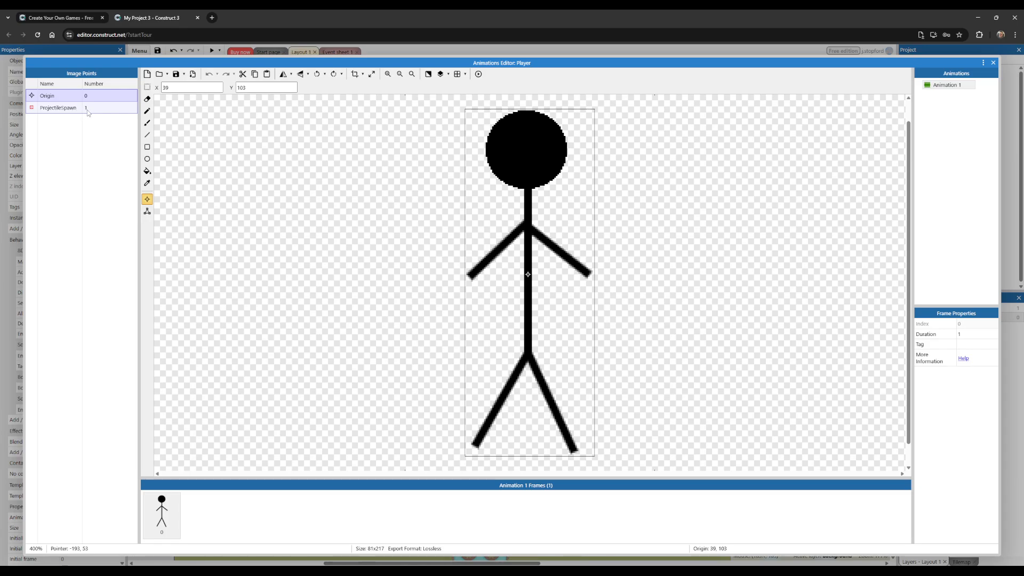
click(993, 63)
double_click(307, 274)
click(993, 63)
Step: Edit the Player's Spawn another object action in Event sheet 1 and enter "ProjectileSpawn" as the image point
click(337, 52)
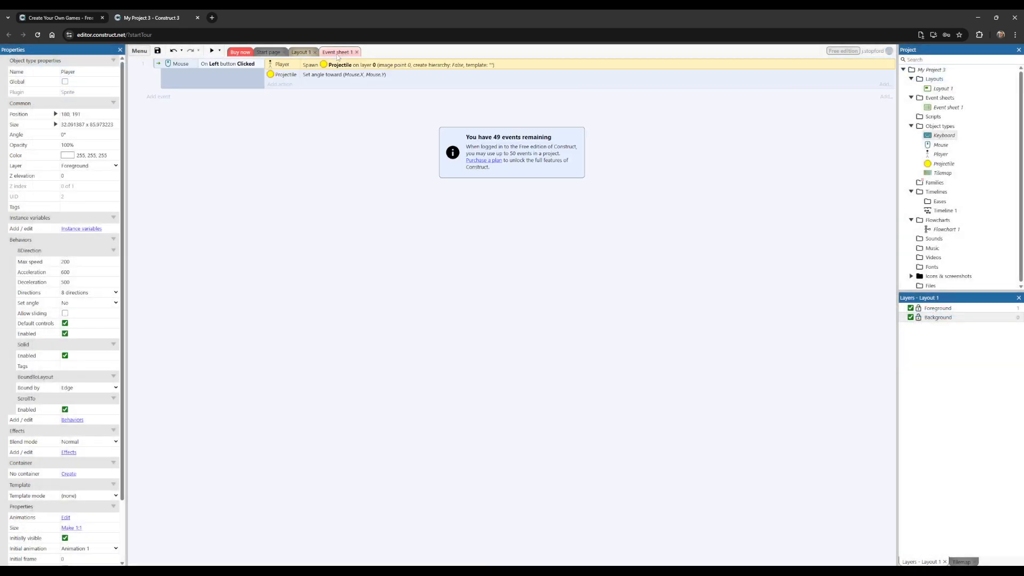
double_click(364, 65)
click(488, 320)
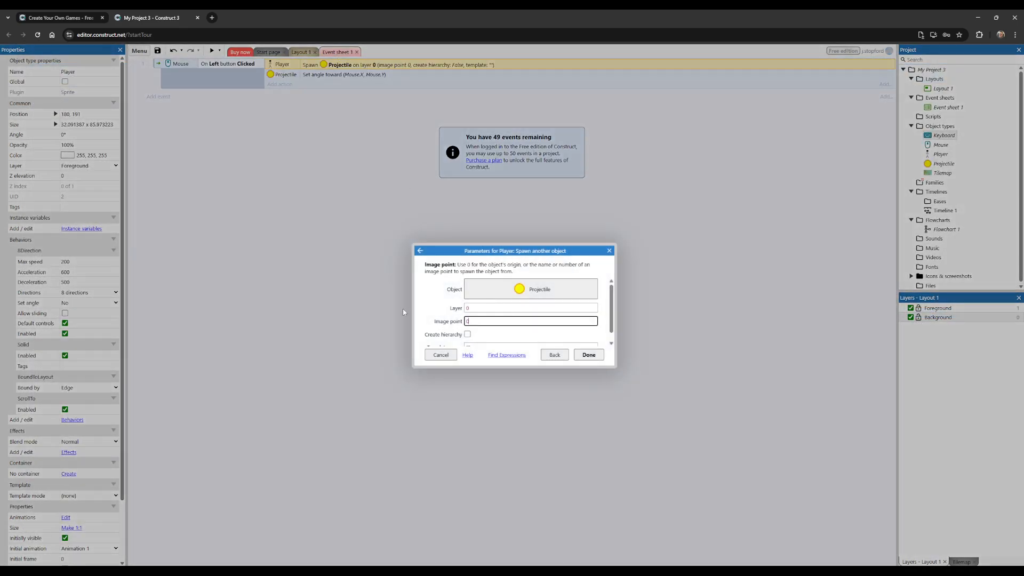
text(1)
text(Projke)
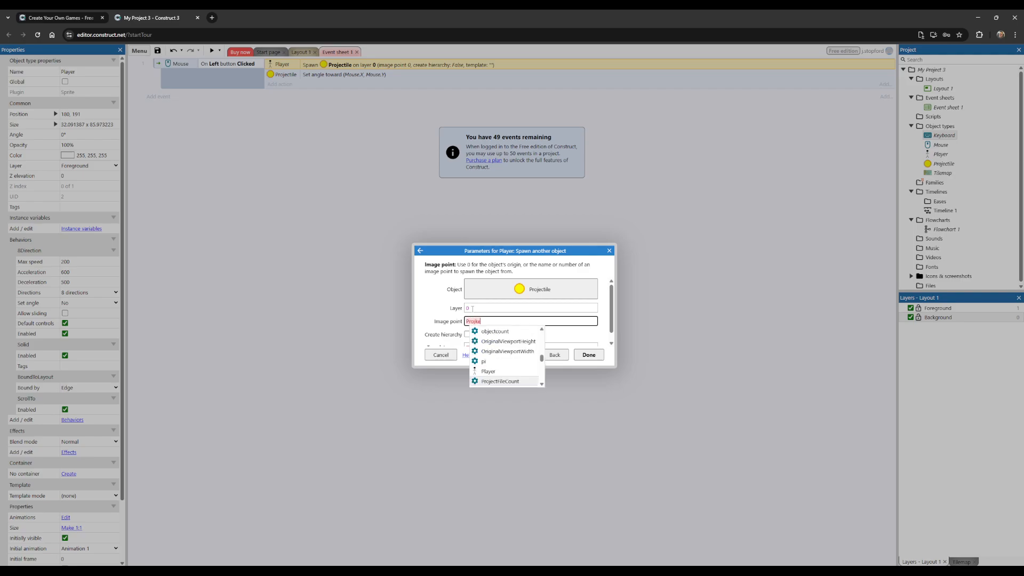
key(BackSpace)
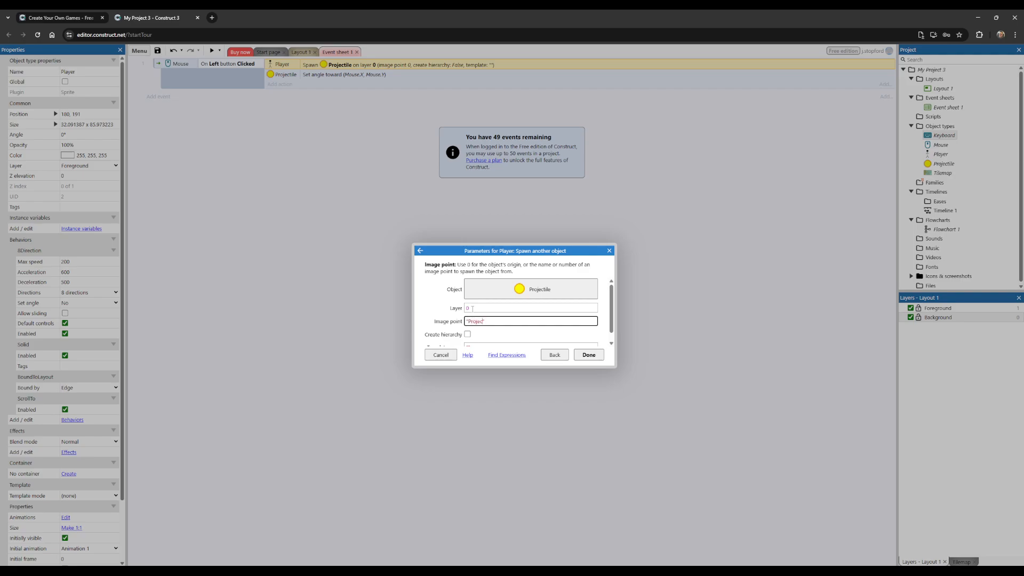
text("ProjectileSpawn)
Step: Replace the spawn action's image point with 1 and confirm the parameters
drag(516, 321, 437, 328)
text(1)
click(593, 358)
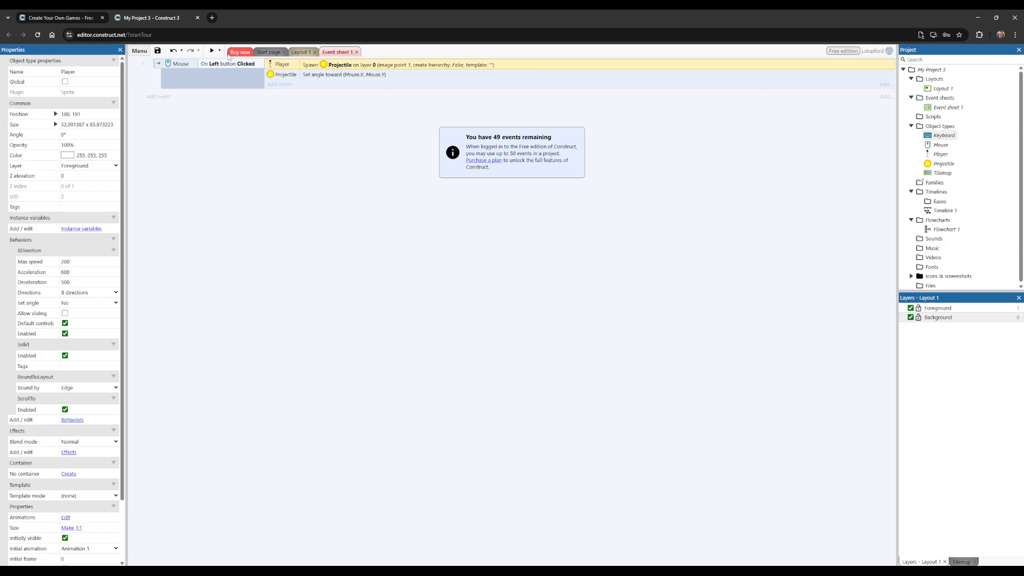
Step: Preview Layout 1, fire projectiles in several directions around the player to test the spawn point, and close the preview
click(297, 53)
click(212, 50)
click(507, 268)
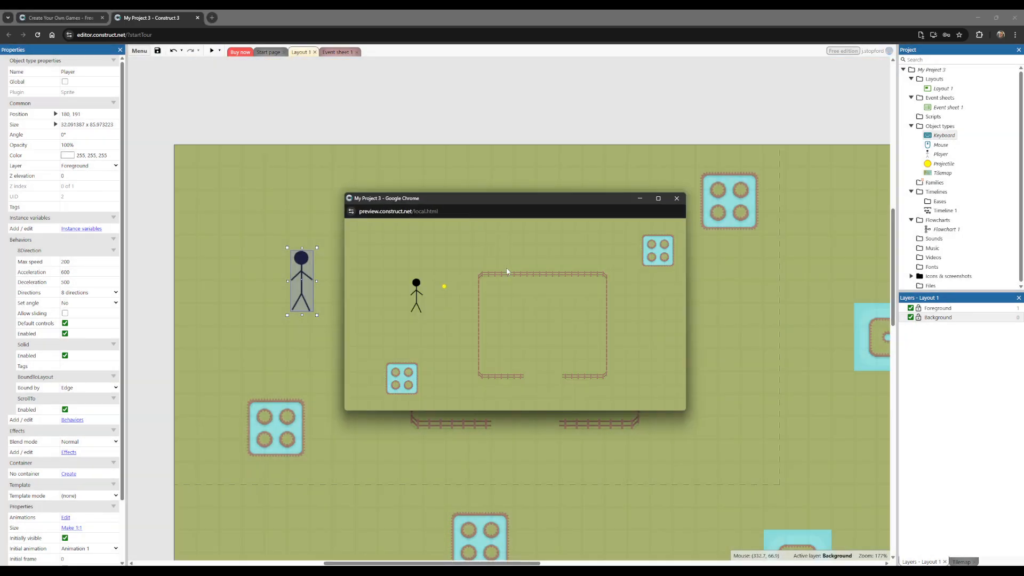
click(428, 346)
click(375, 264)
click(428, 253)
click(677, 199)
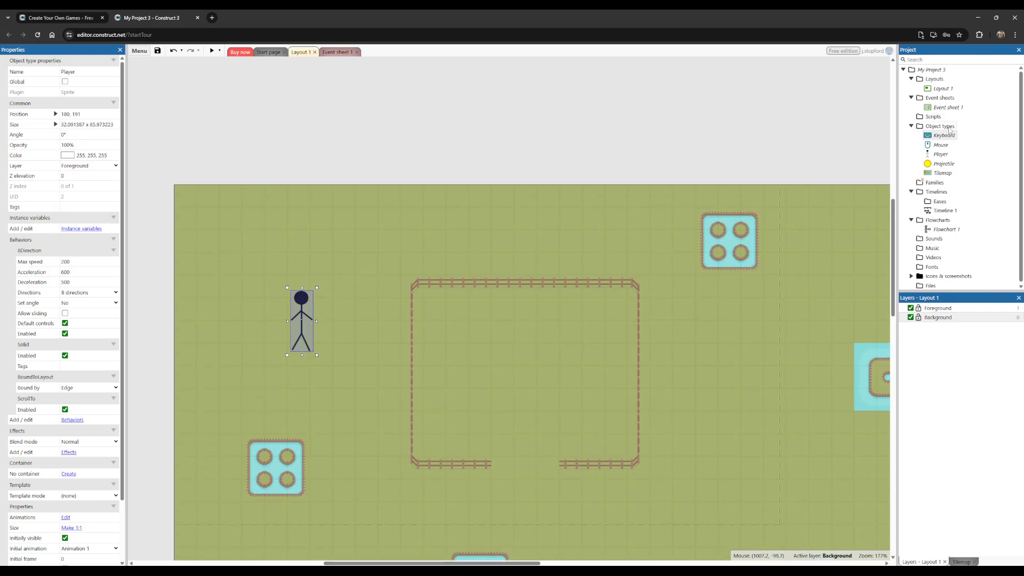
Step: Open the Projectile's image for editing and fill its outer ring with red (238, 10, 1)
double_click(943, 164)
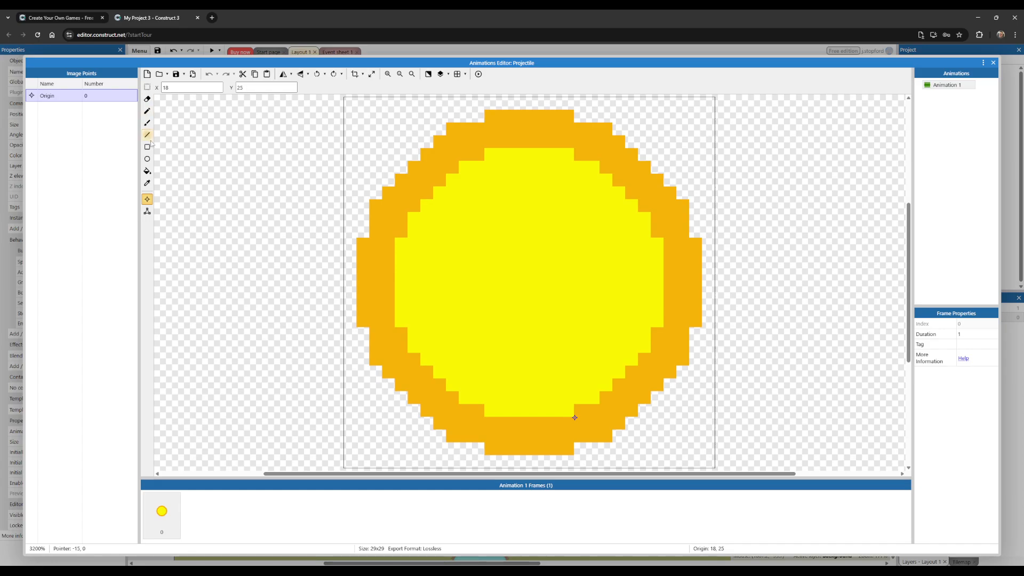
click(147, 171)
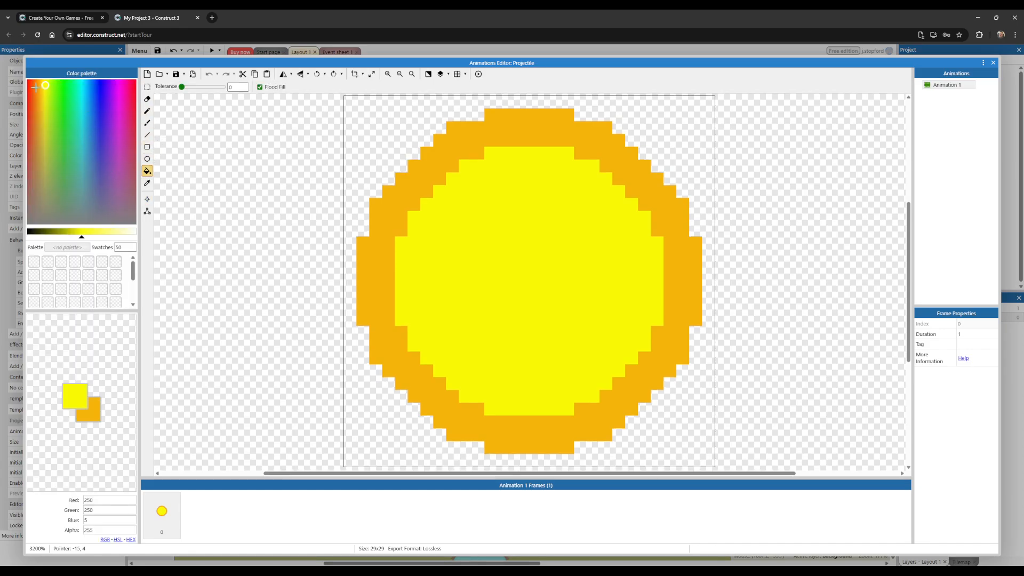
click(28, 81)
click(79, 233)
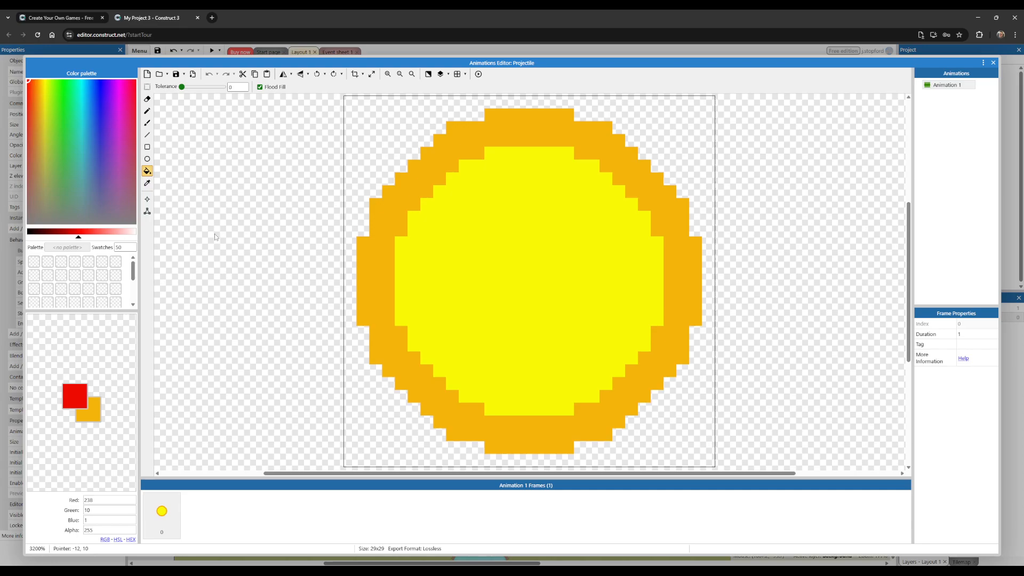
click(363, 280)
Step: Swap to the orange secondary color (244, 181, 10), fill the Projectile's inner circle with it, and close the image editor
key(x)
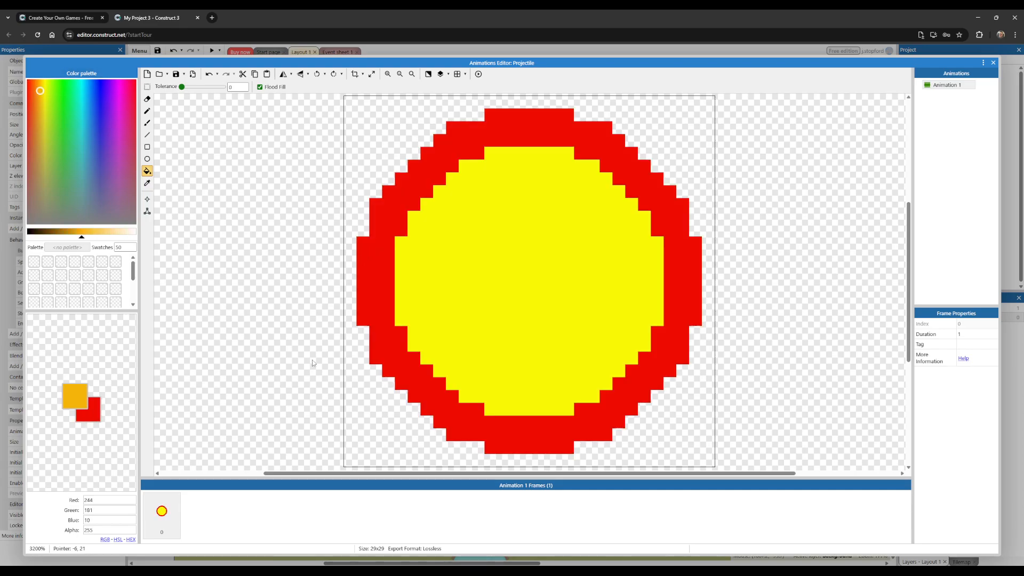
click(531, 296)
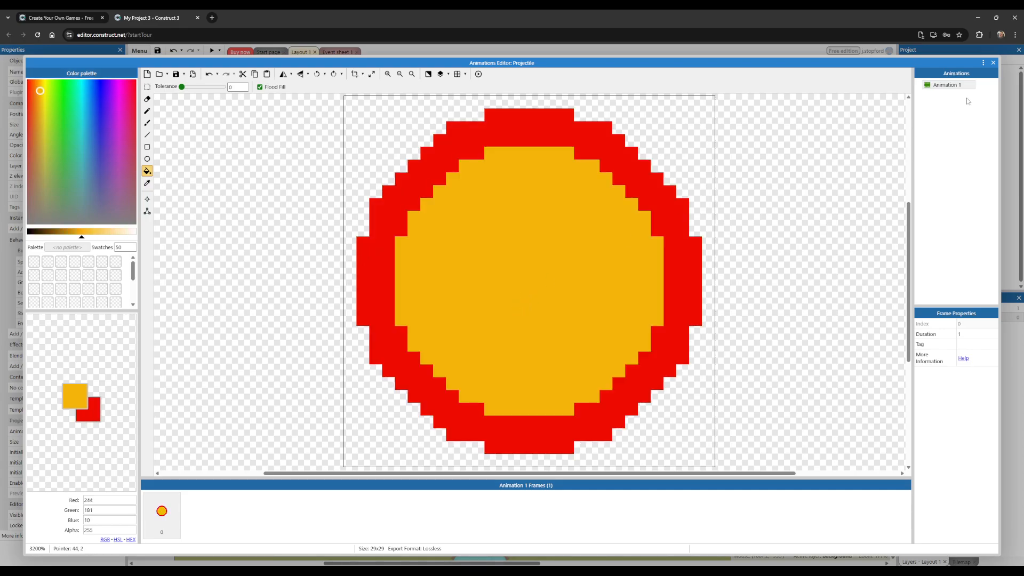
click(993, 63)
Step: Preview Layout 1 to test the recolored projectiles, and close the preview
click(212, 51)
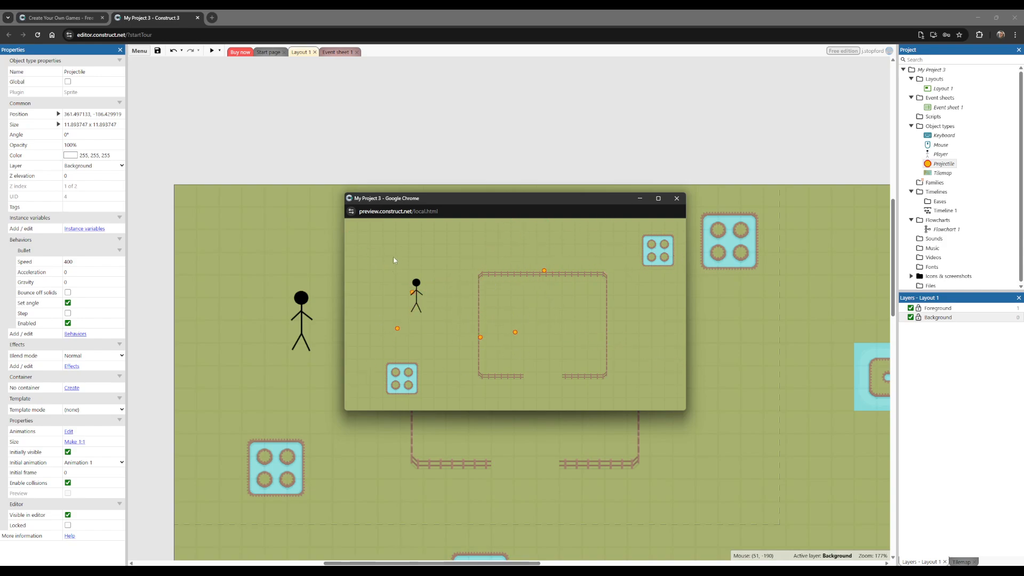
click(677, 199)
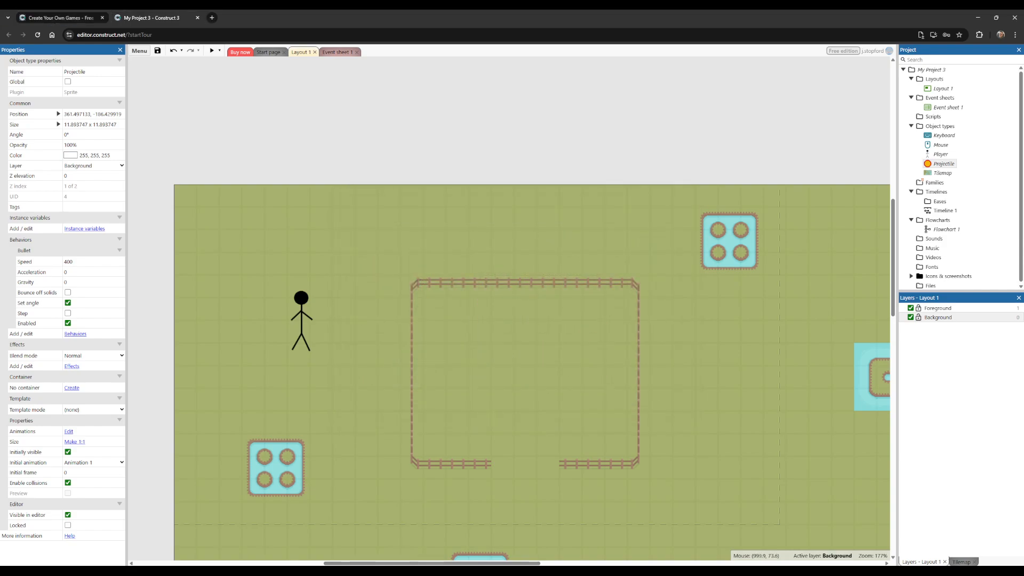